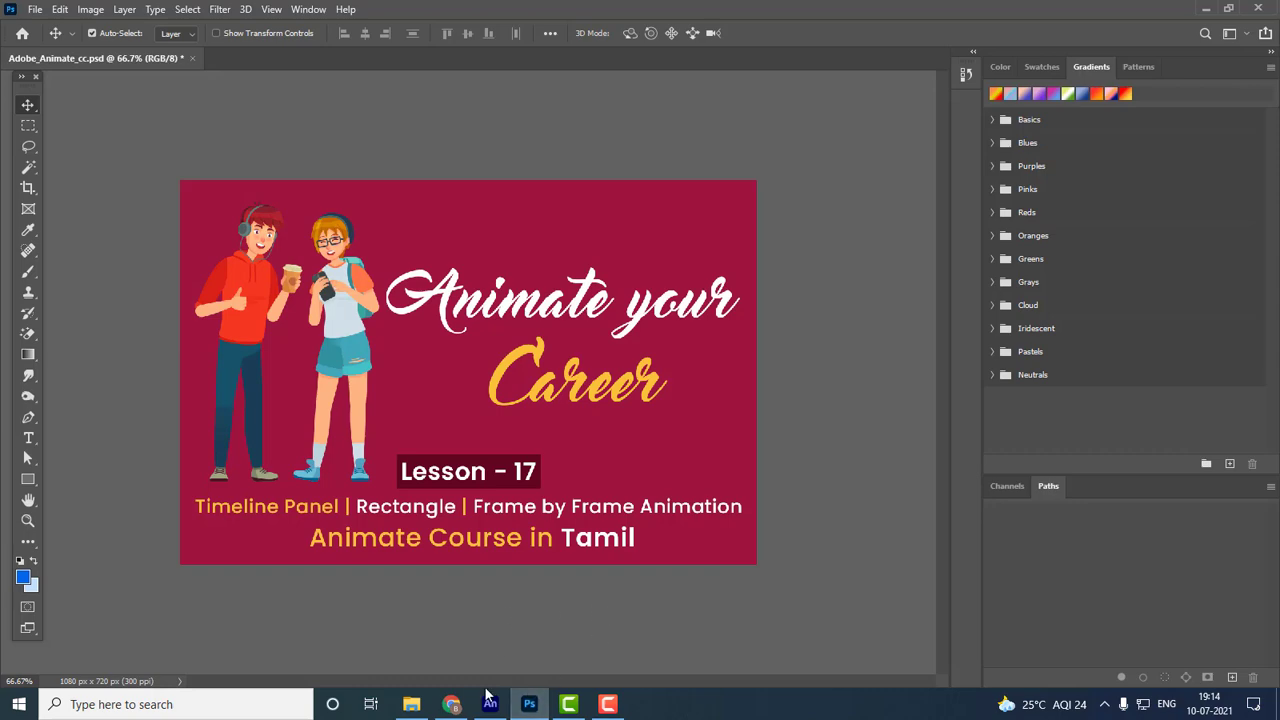
Switch to Adobe Animate and create a new 1280 x 720 HD document at 30 fps with the ActionScript 3.0 platform.
click(489, 704)
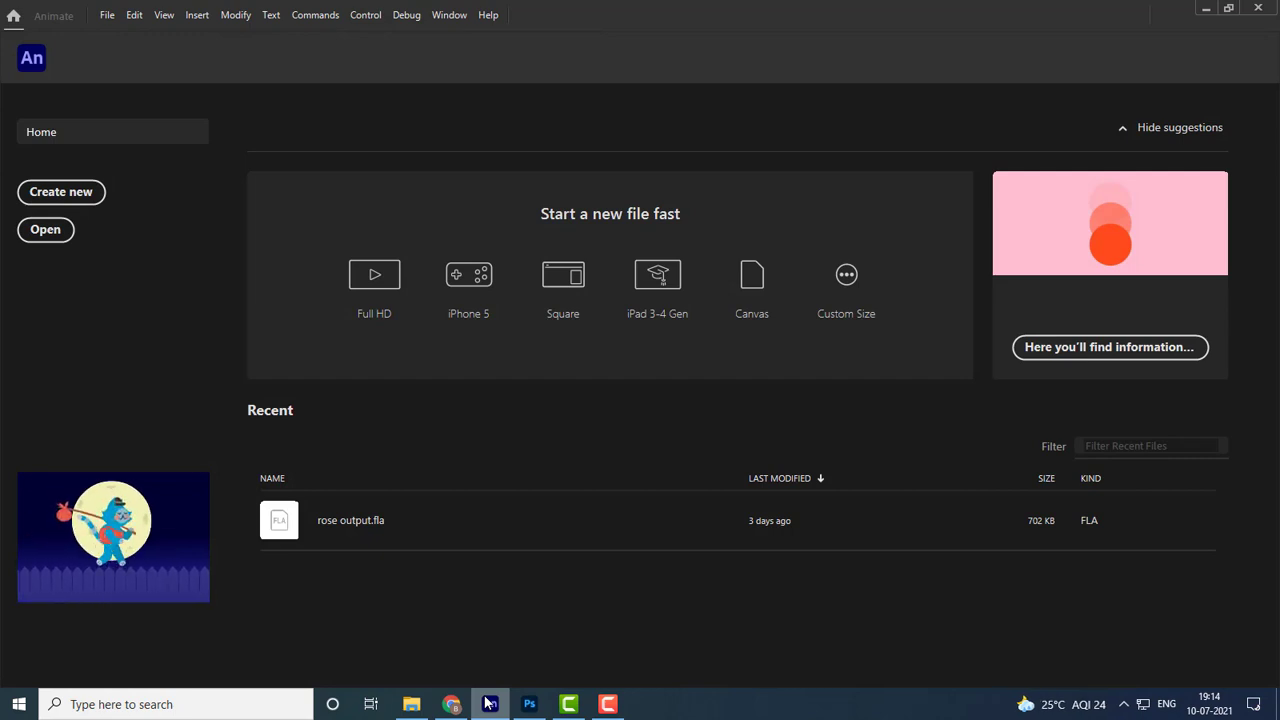
click(104, 17)
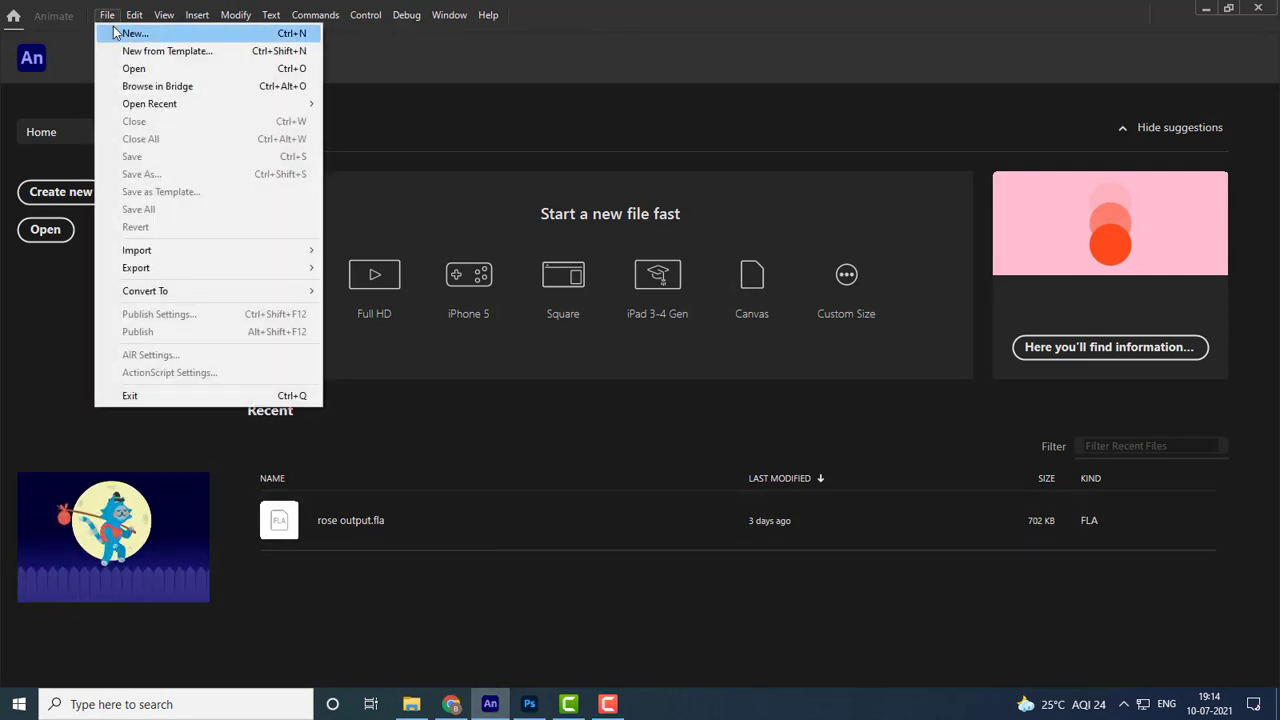
click(116, 28)
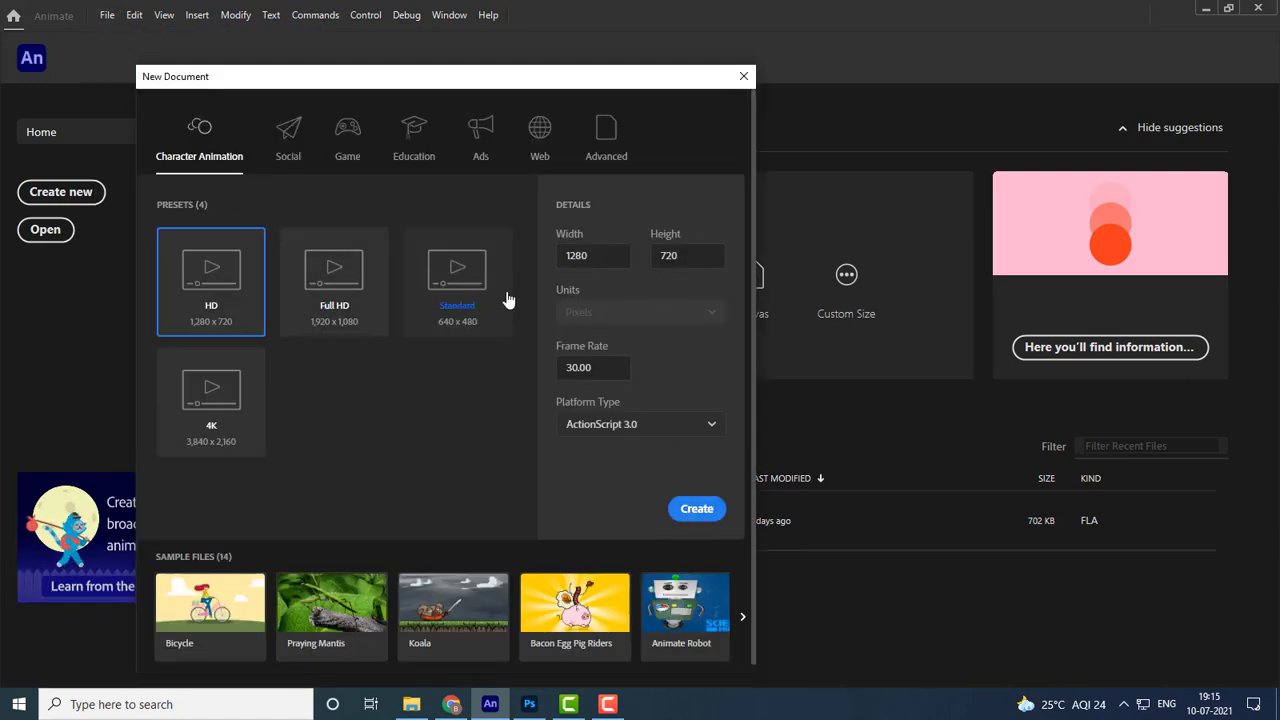
click(590, 256)
key(Tab)
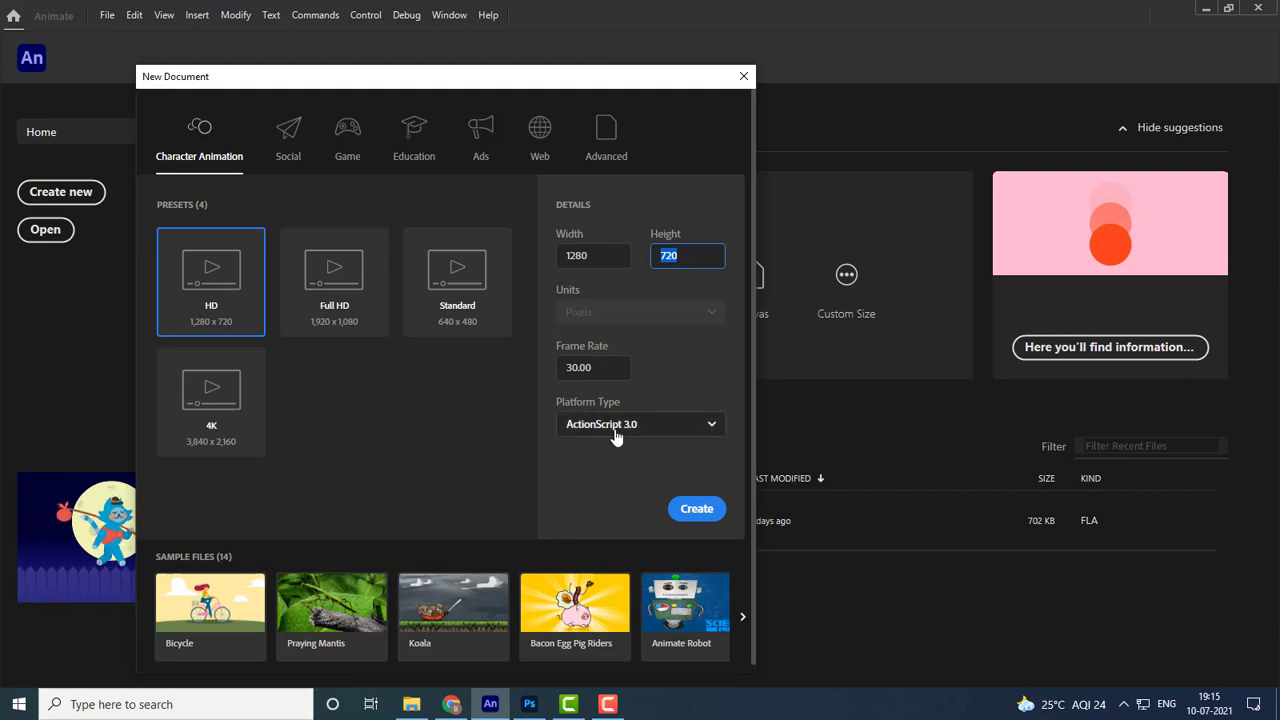
click(708, 506)
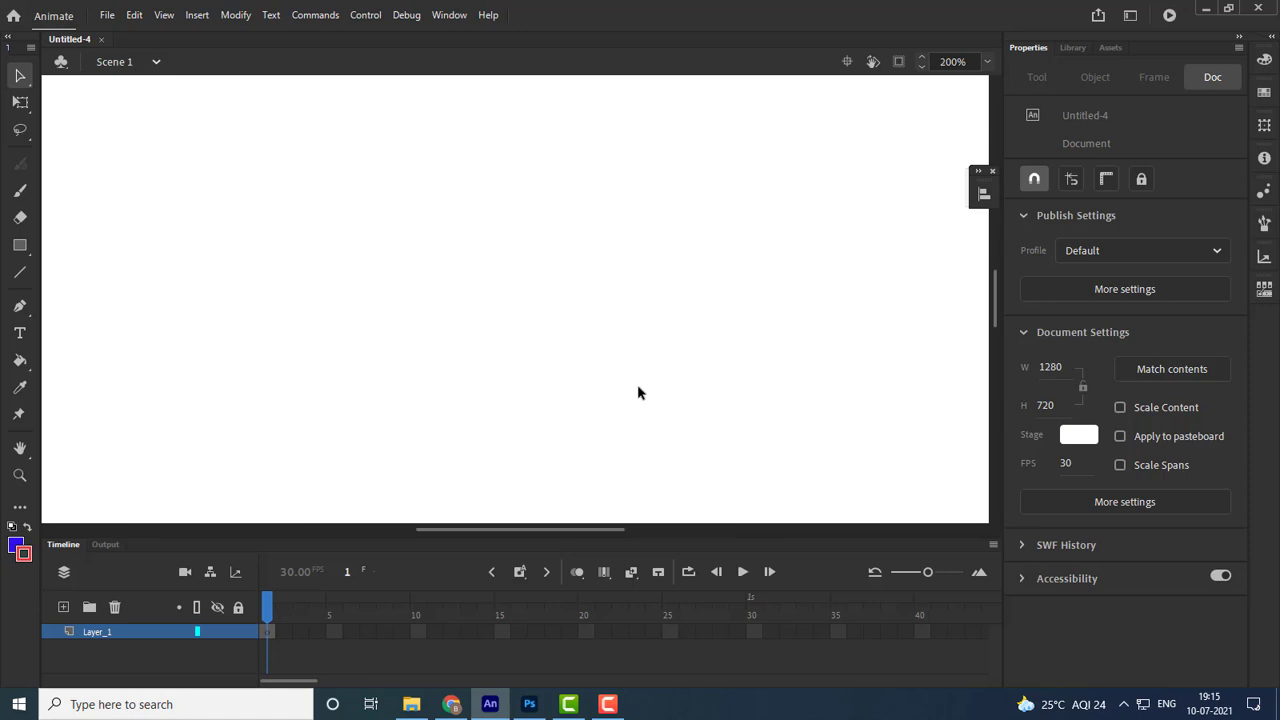
Draw a rectangle about 545 x 420 px on frame 1 of Layer_1 with no fill and an orange stroke.
key(ctrl+minus)
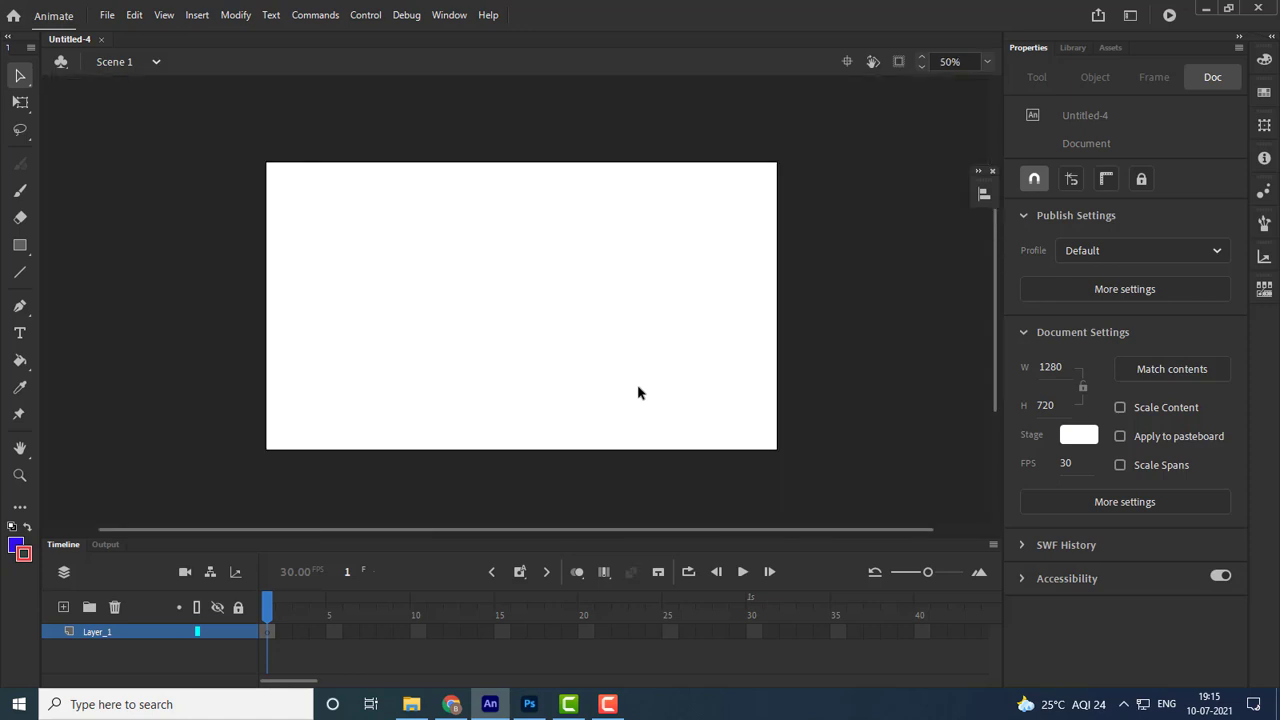
scroll(638, 393, up, 2)
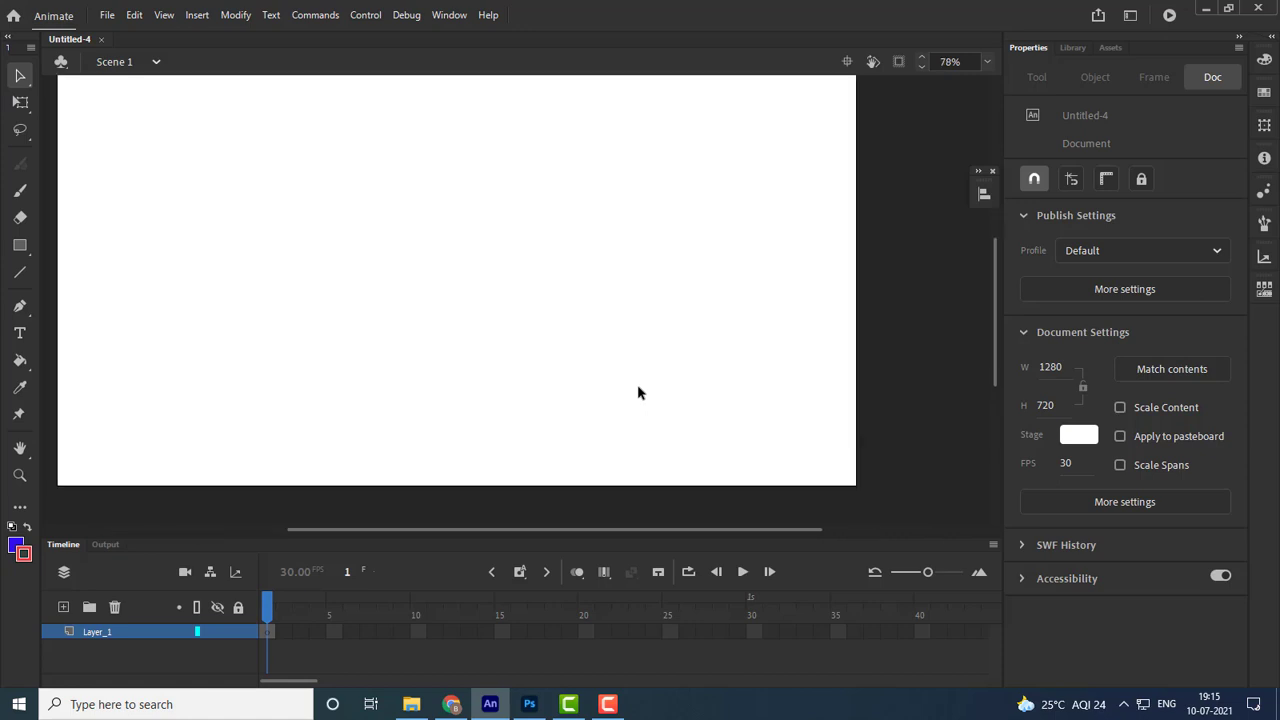
scroll(638, 393, down, 2)
scroll(638, 393, up, 1)
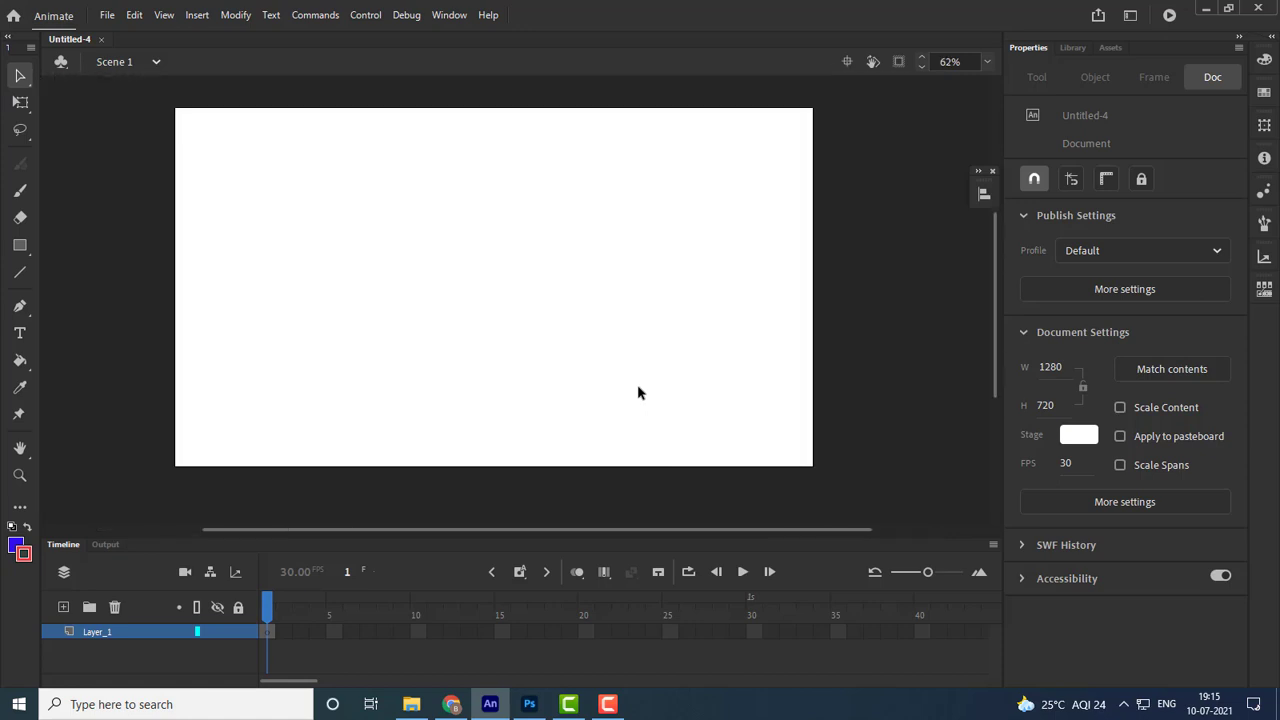
scroll(638, 393, down, 1)
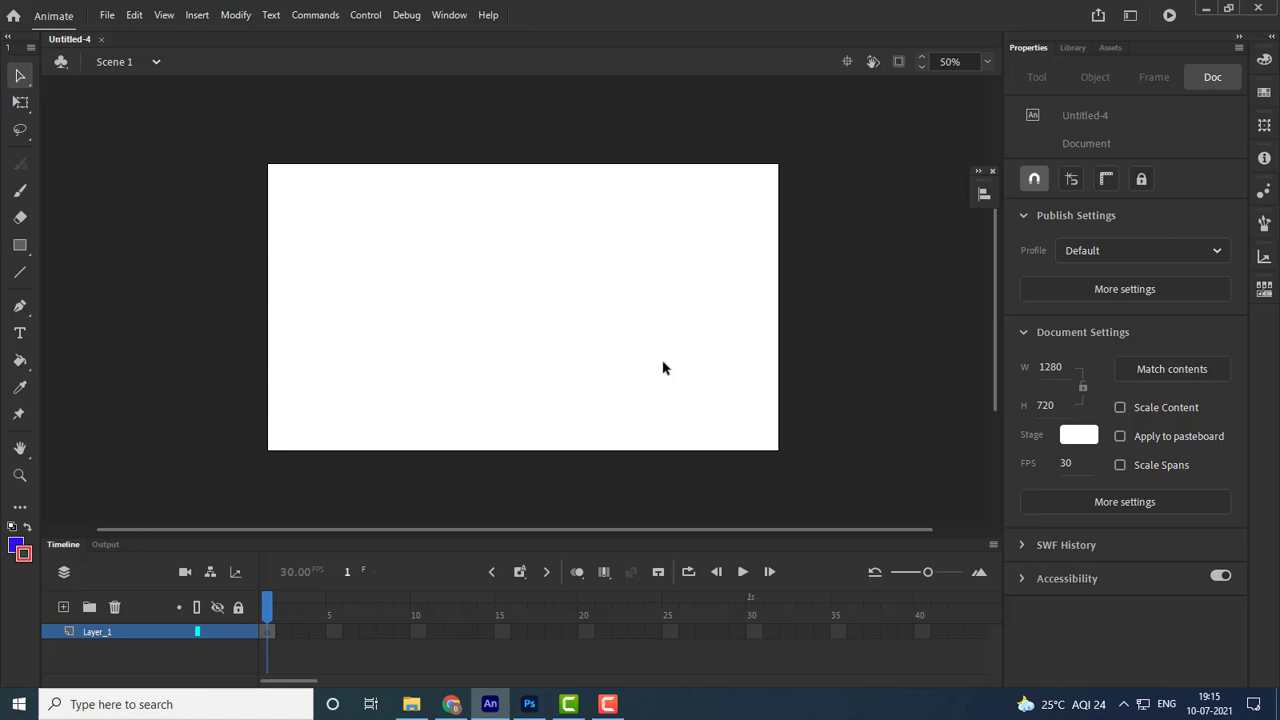
click(270, 628)
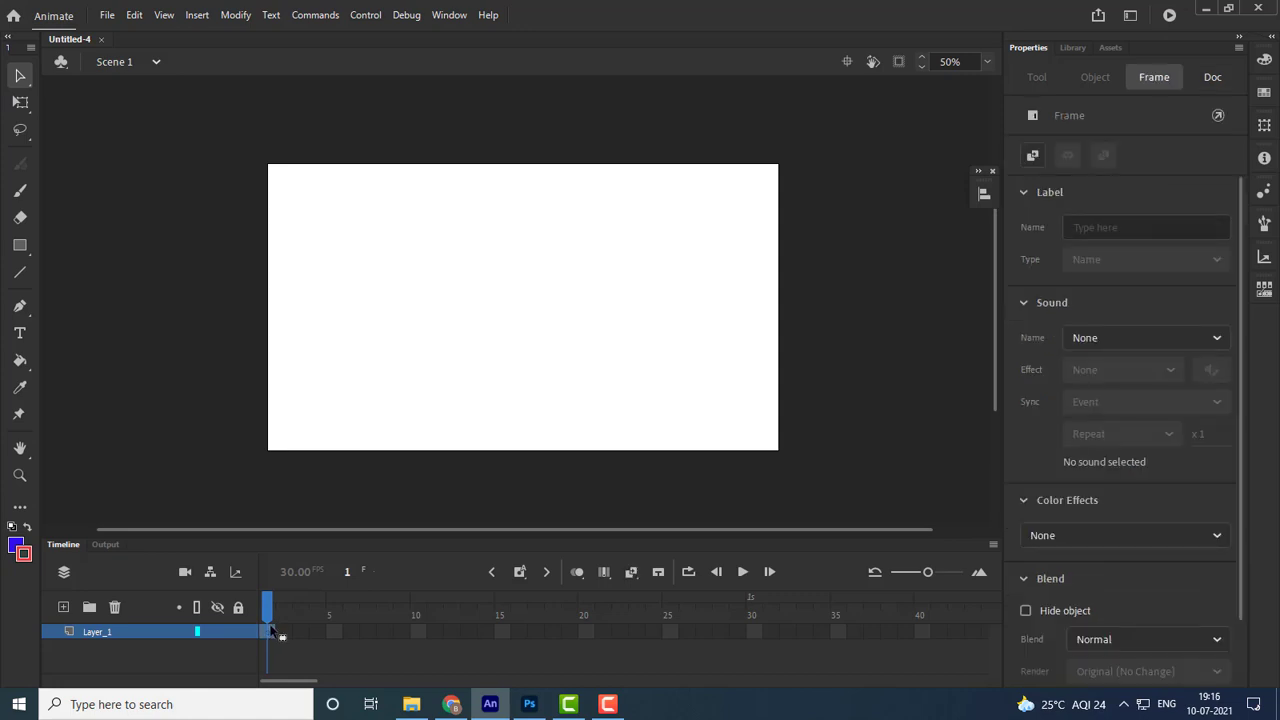
key(r)
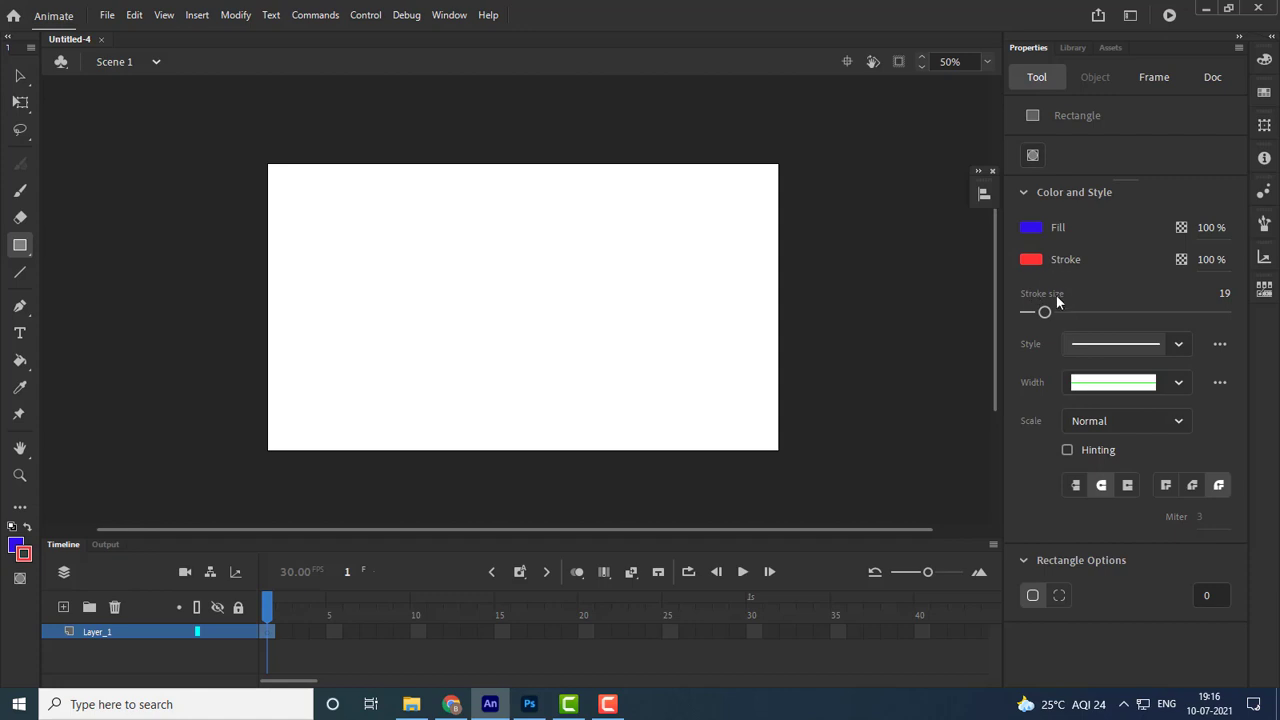
click(1032, 229)
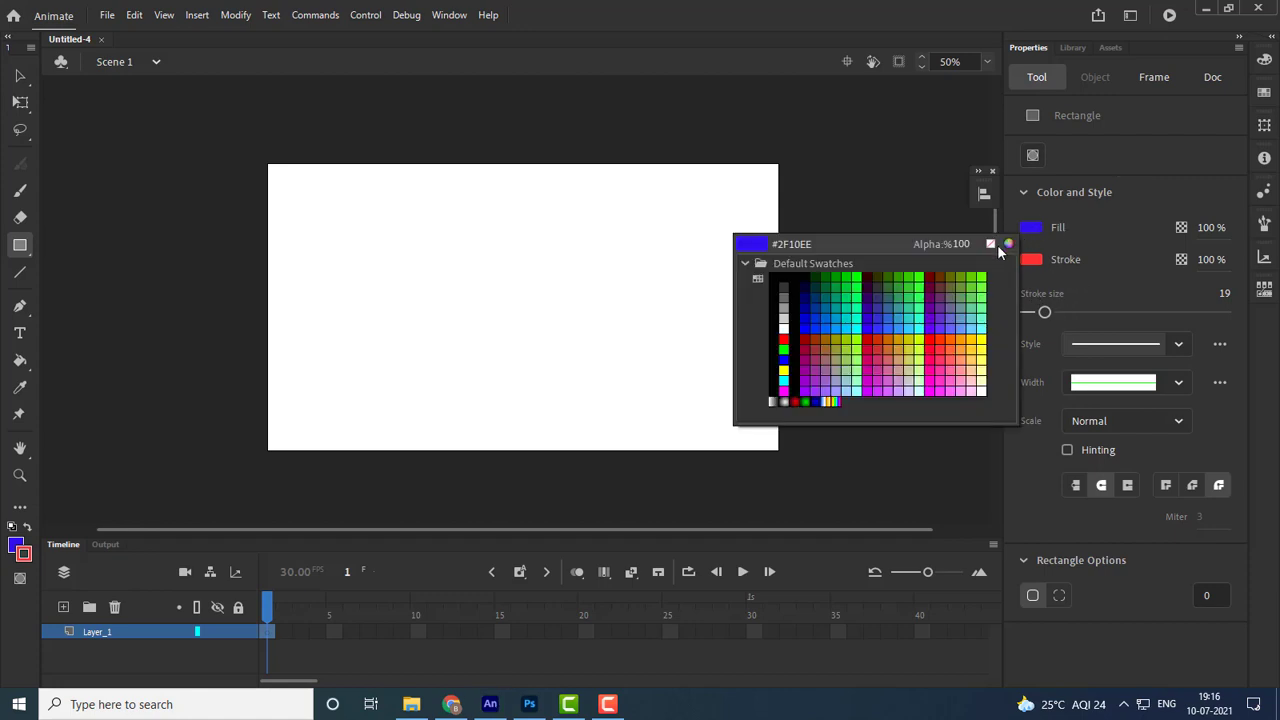
click(994, 243)
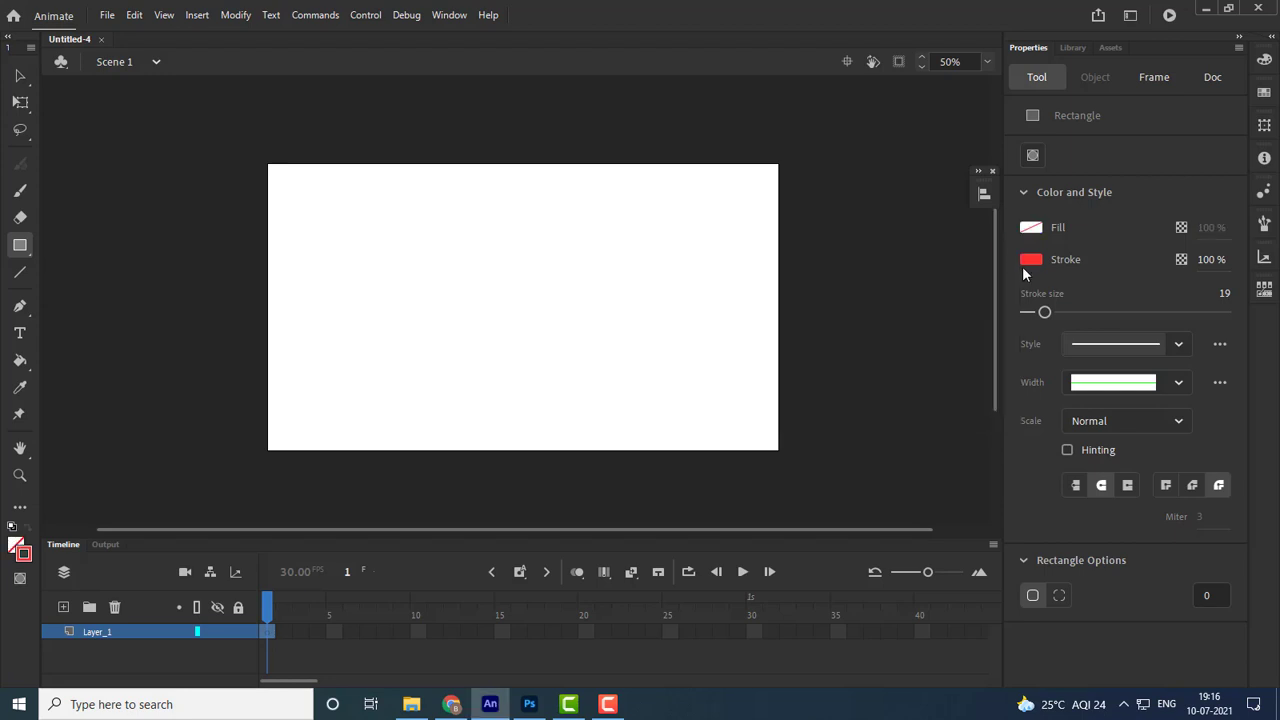
click(1033, 262)
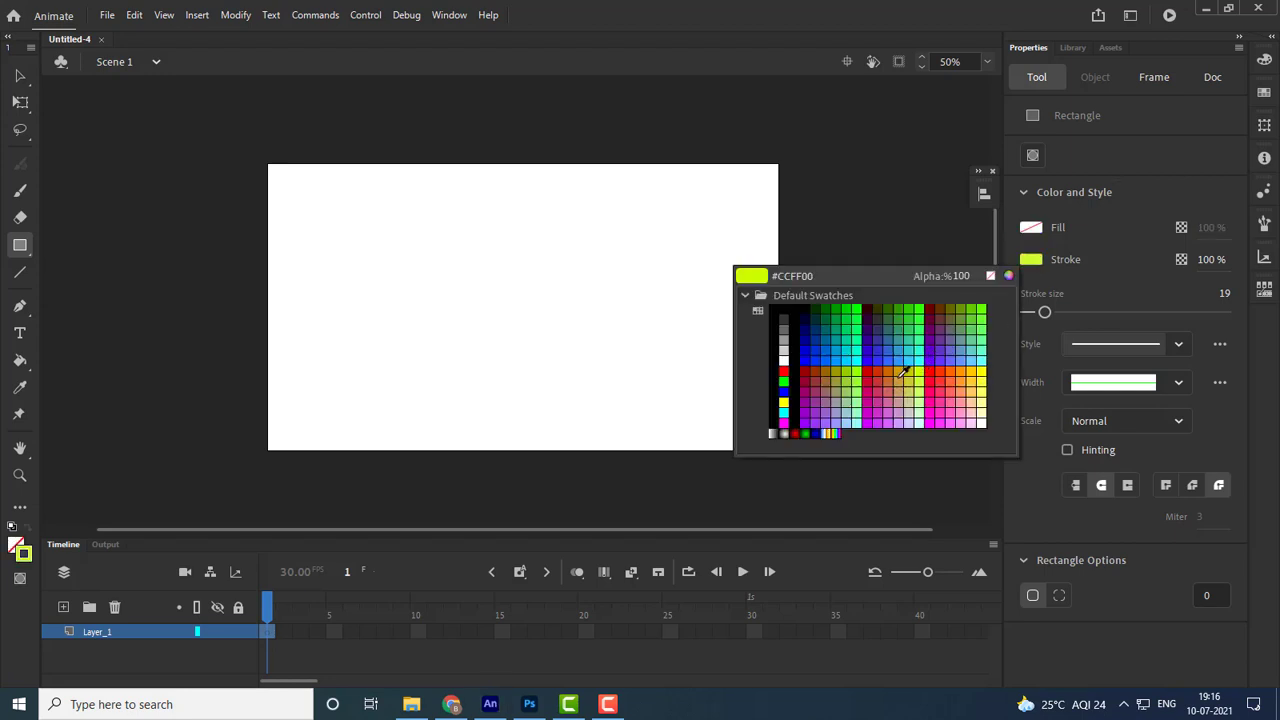
click(951, 380)
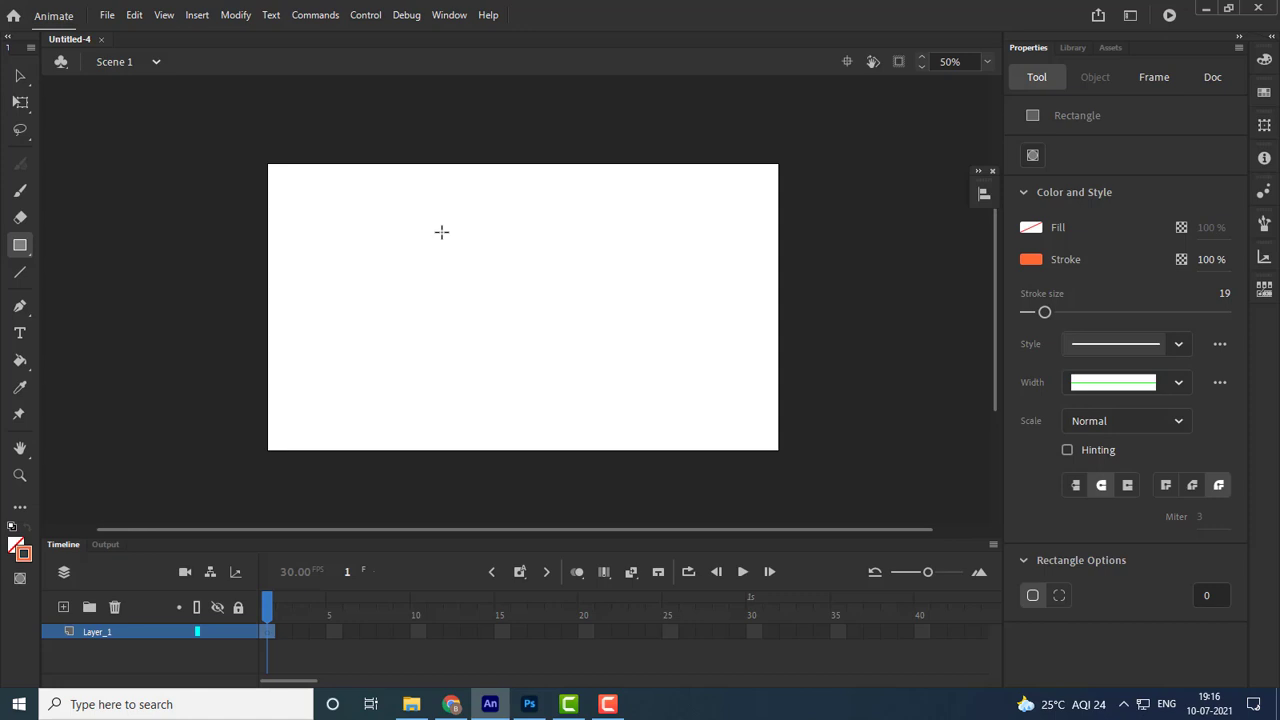
drag(422, 207, 643, 377)
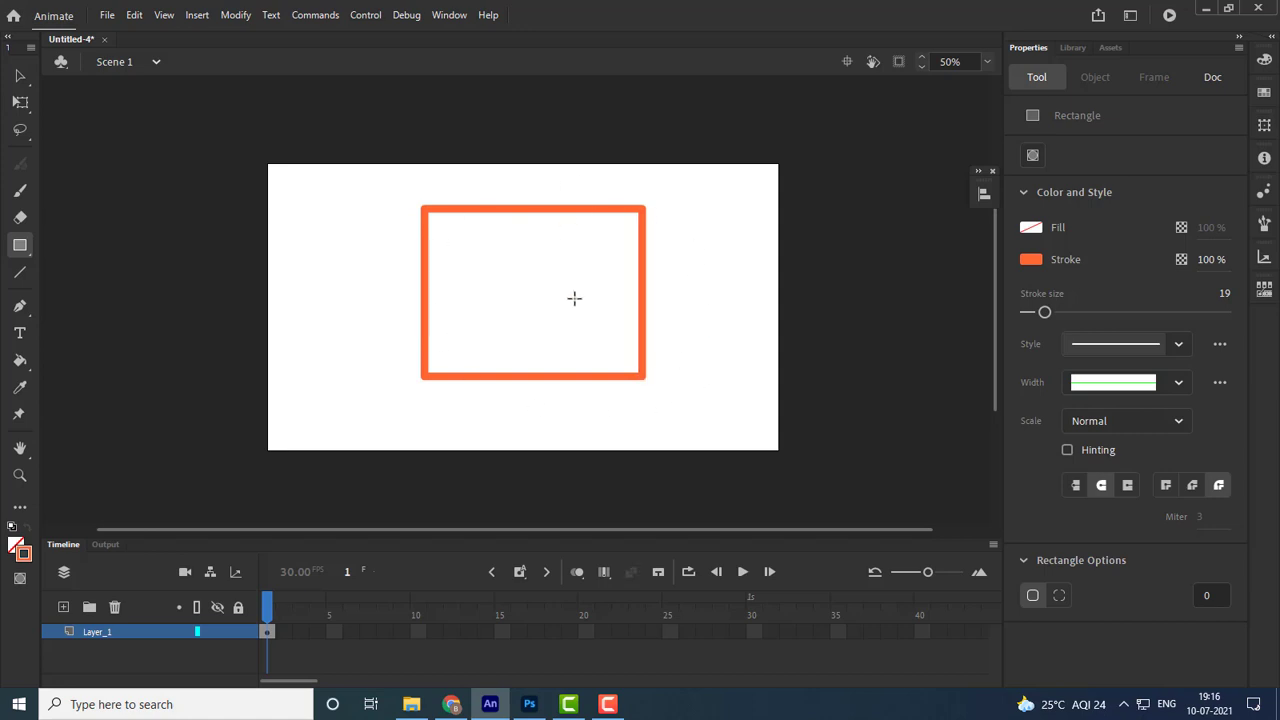
Select the whole rectangle outline and move it to about X 356, Y 149.5, near the centre of the stage.
key(v)
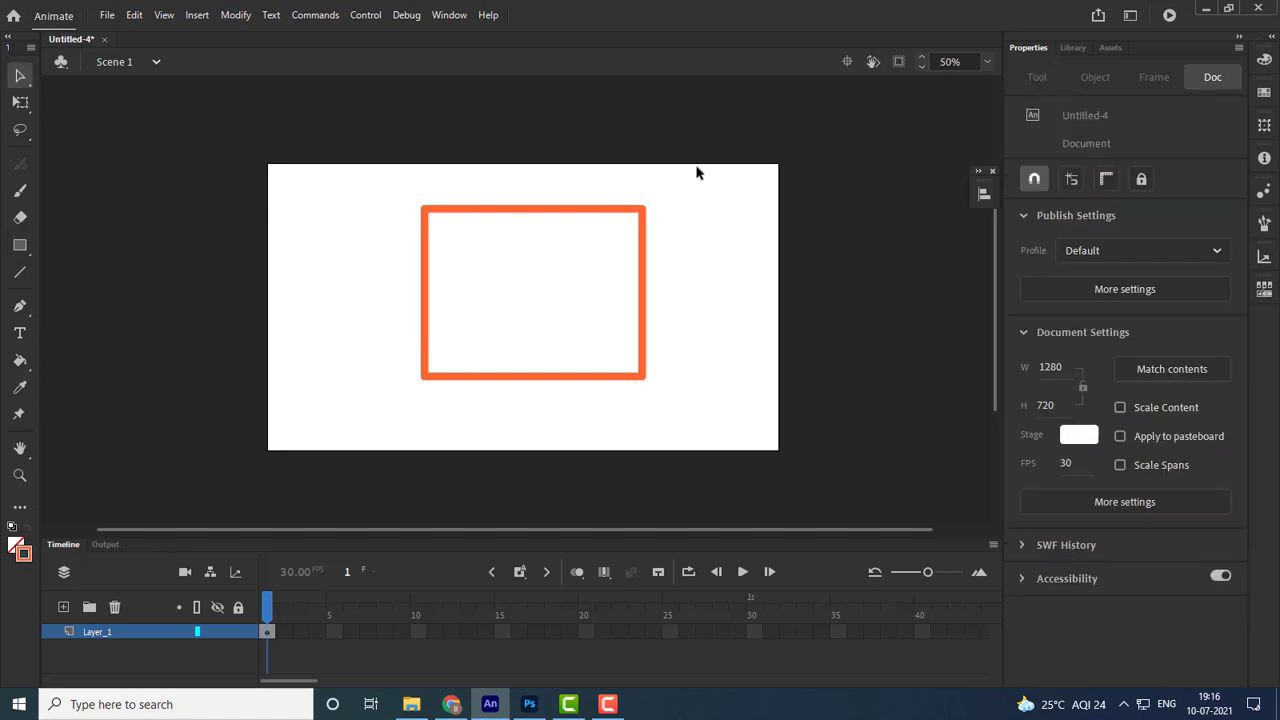
drag(697, 166, 420, 386)
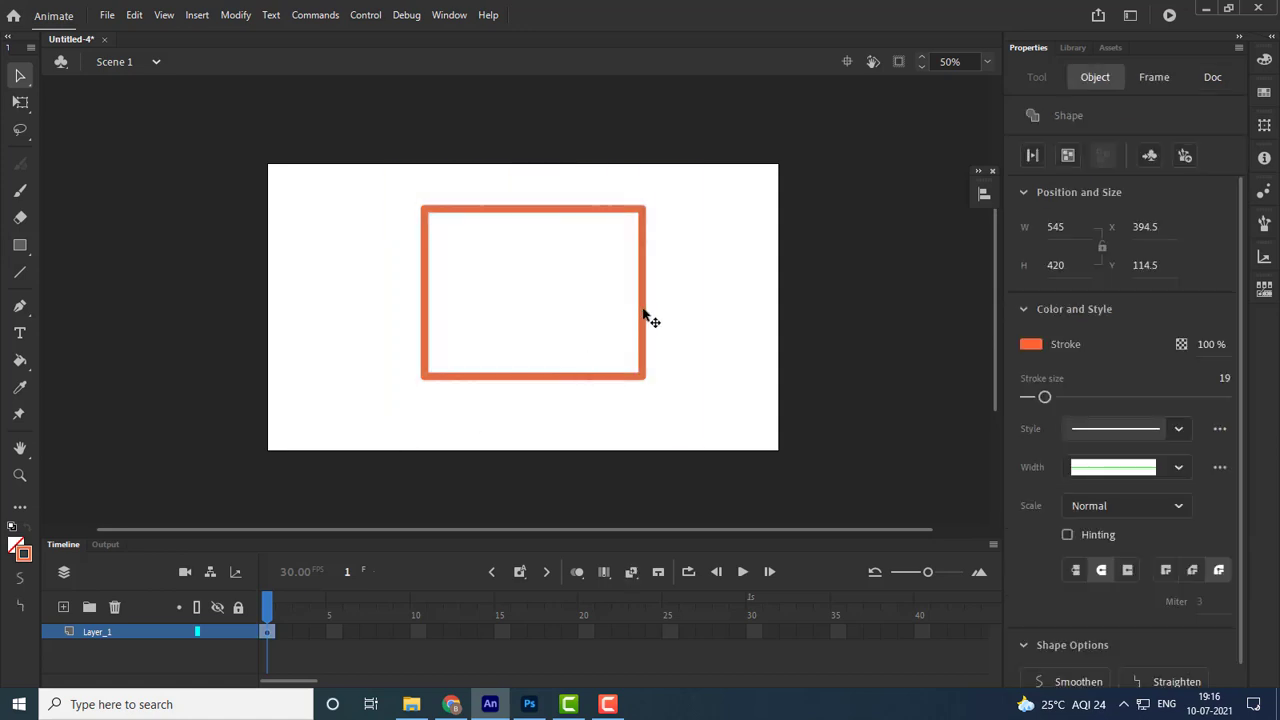
drag(646, 317, 627, 321)
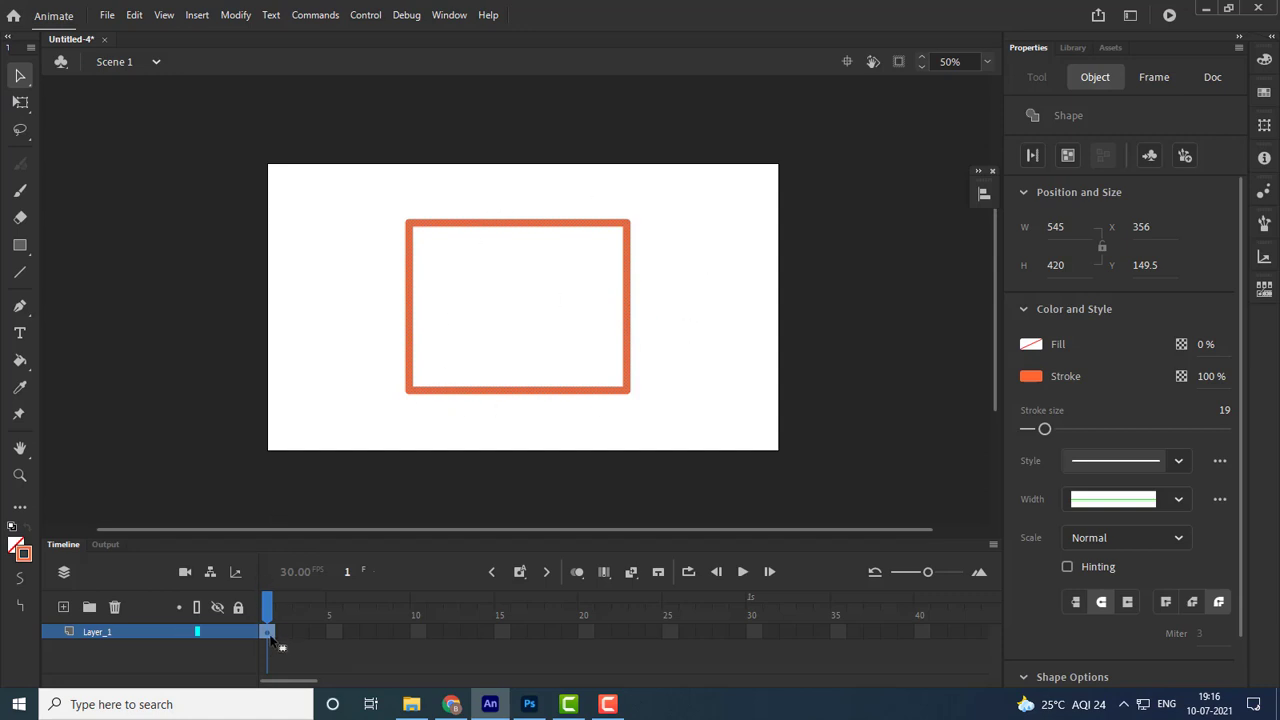
click(368, 463)
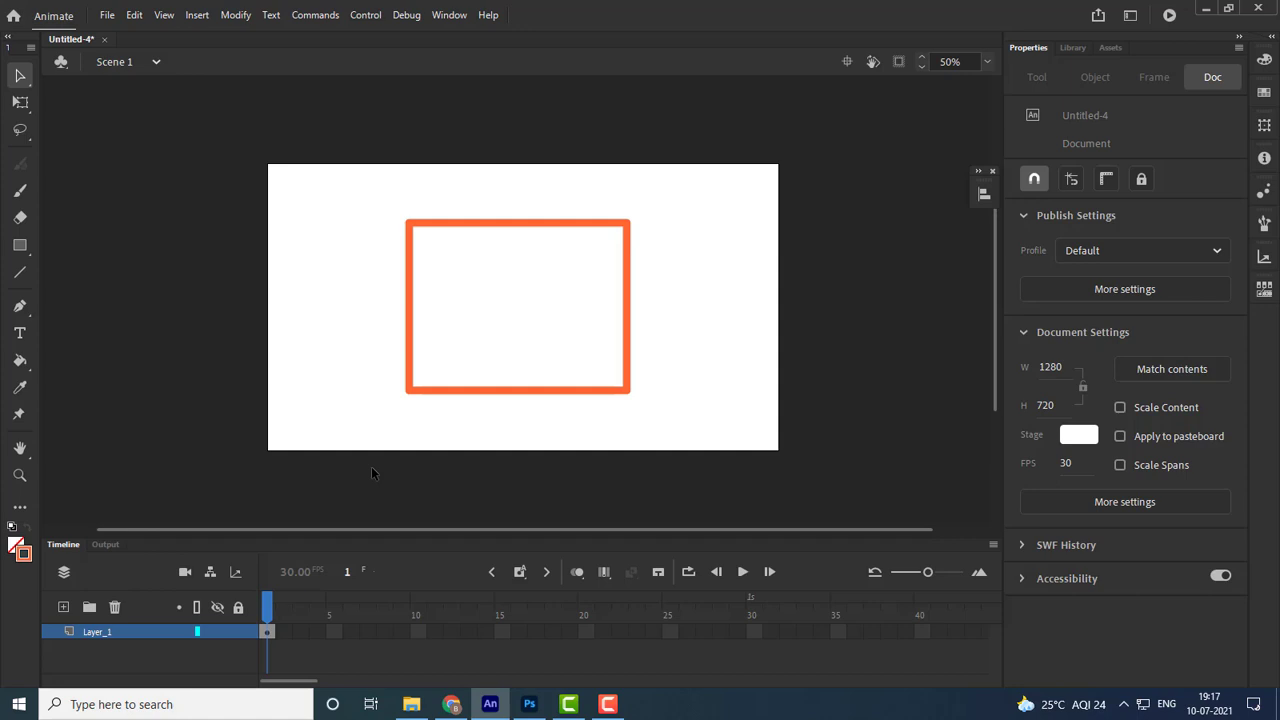
Insert a keyframe at frame 2 of Layer_1 and erase the rectangle's upper-right corner there with the Eraser.
click(197, 15)
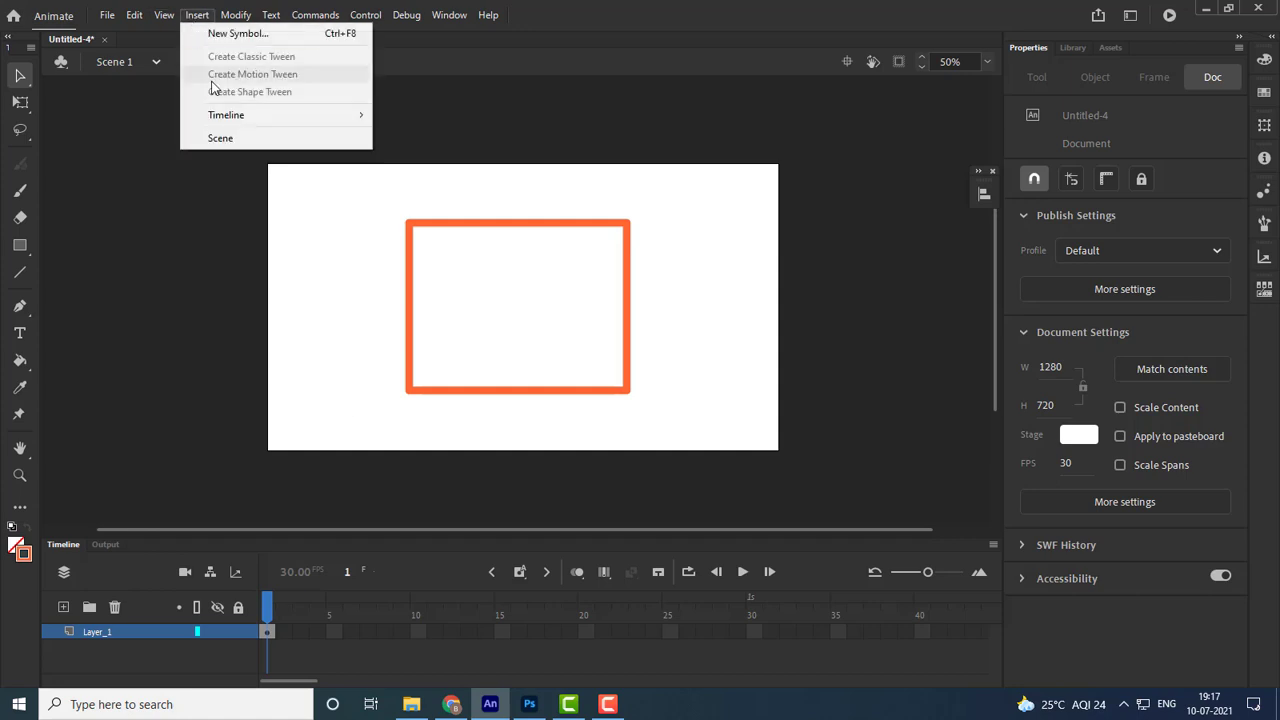
mouse_move(229, 120)
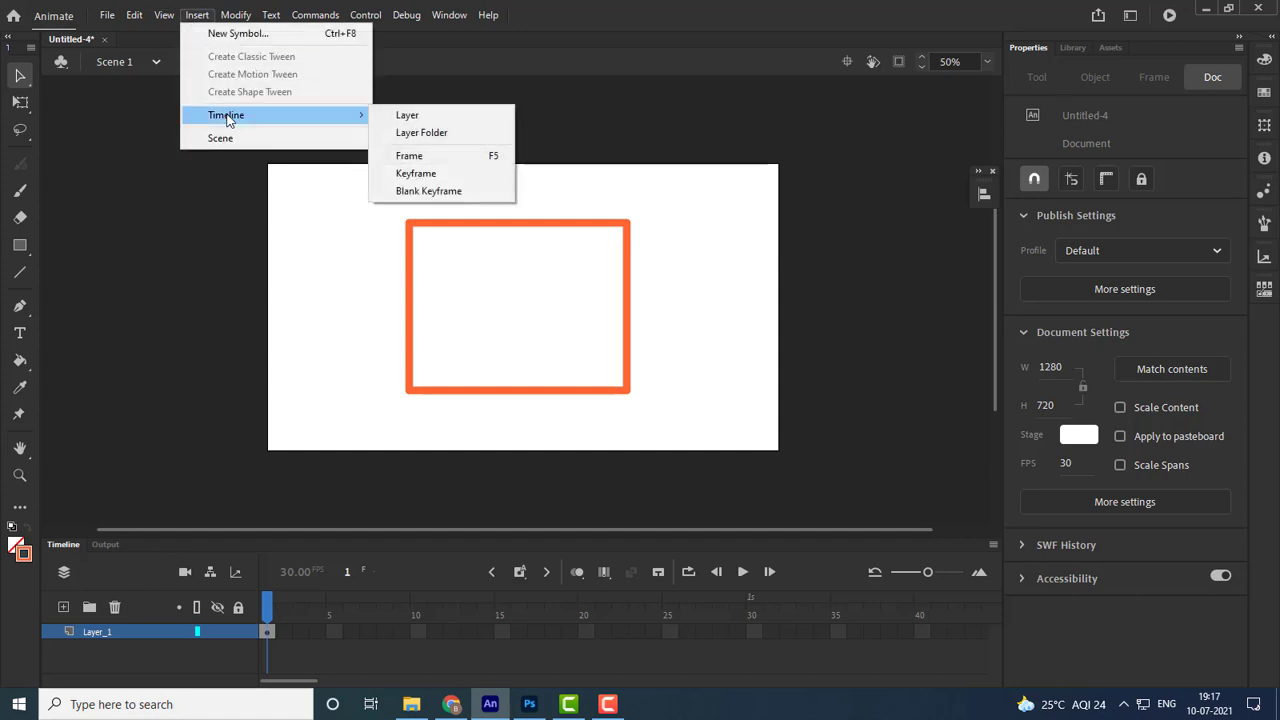
click(425, 175)
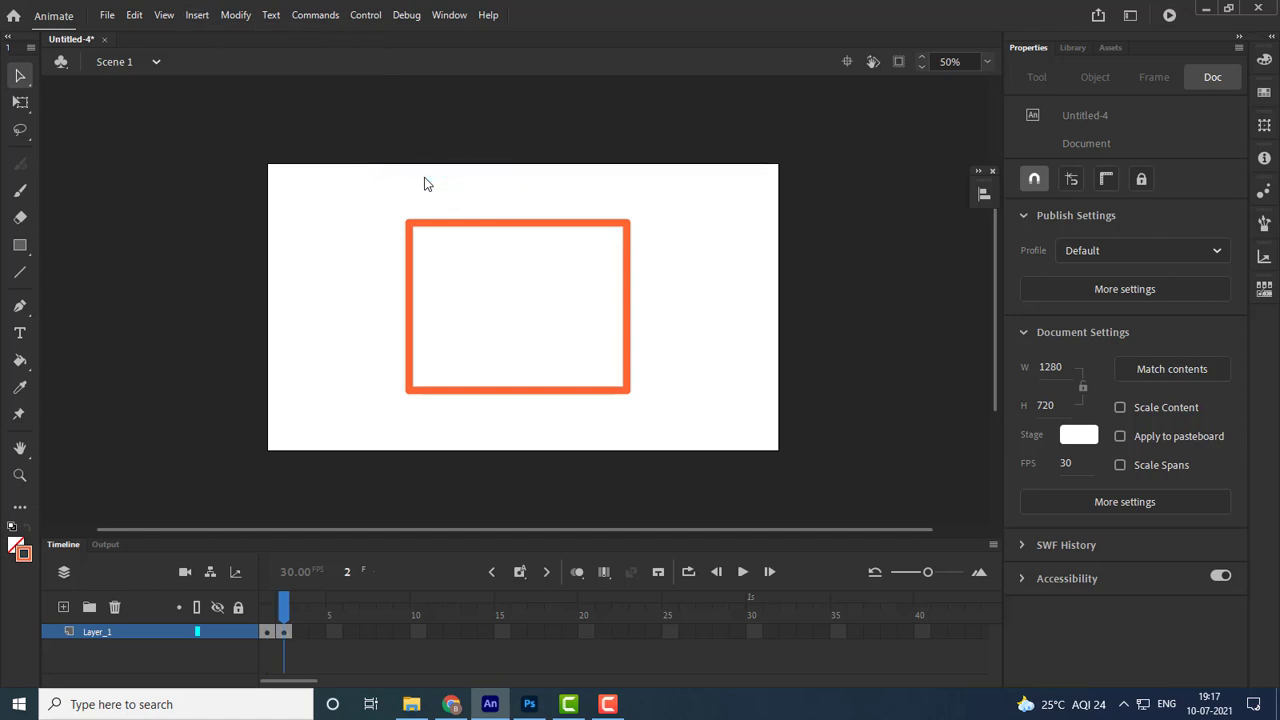
click(286, 633)
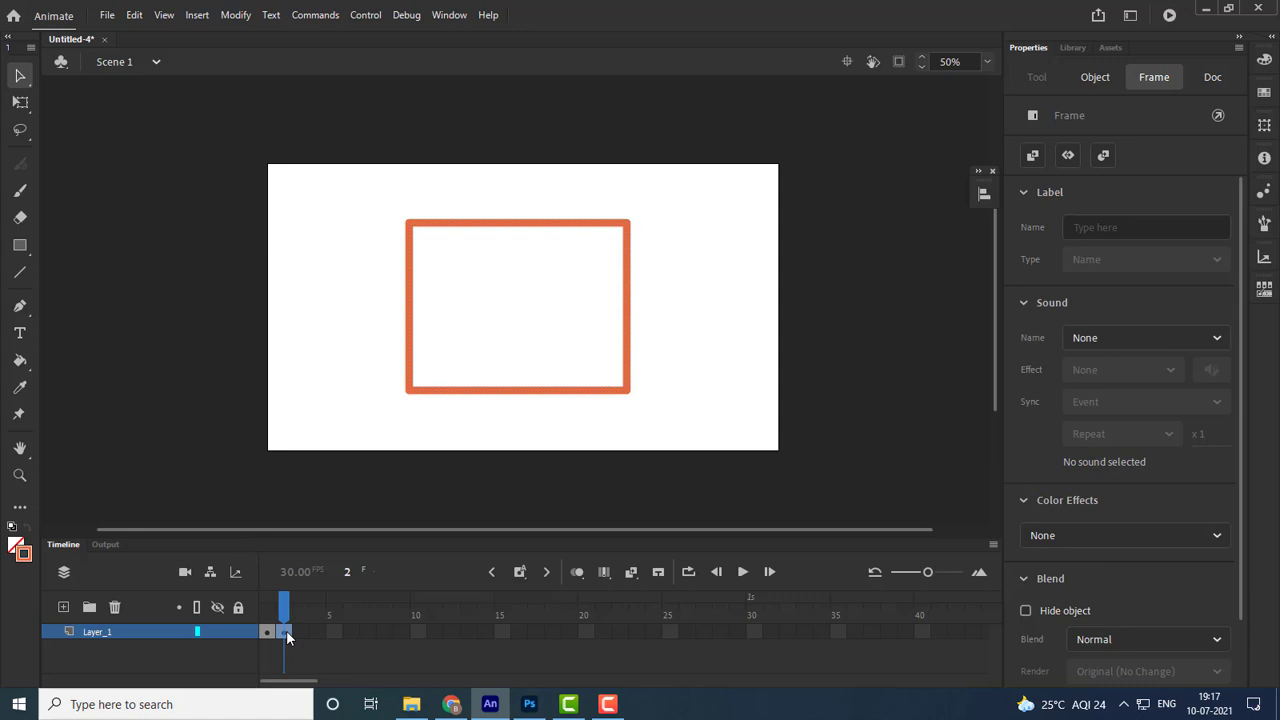
key(e)
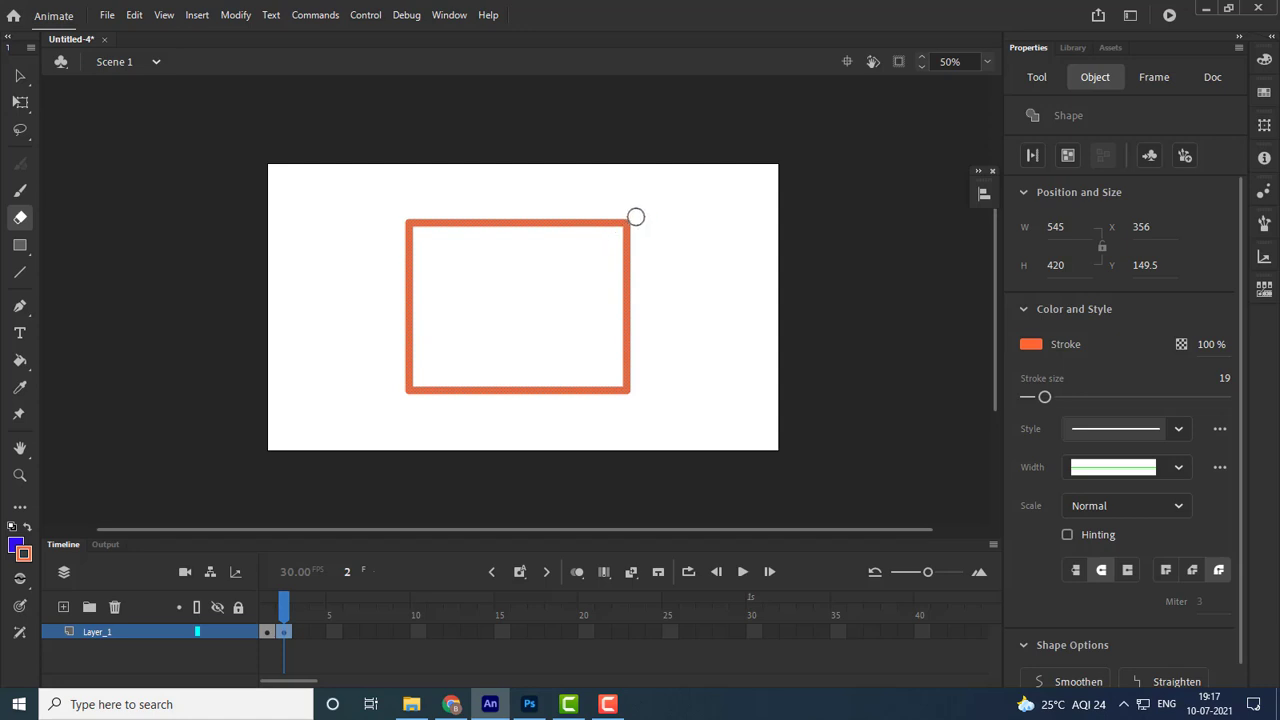
drag(631, 217, 617, 229)
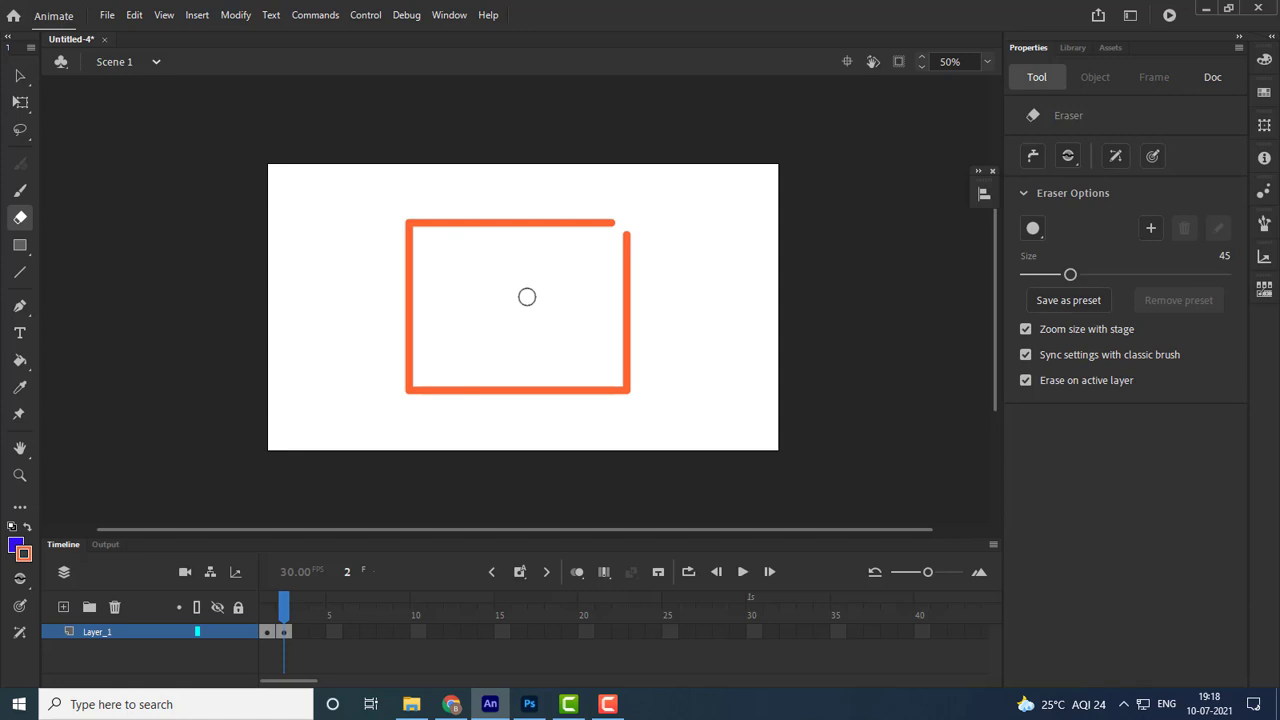
Add keyframes at frames 3 to 7, erasing a little more of the rectangle's top edge from right to left.
key(F6)
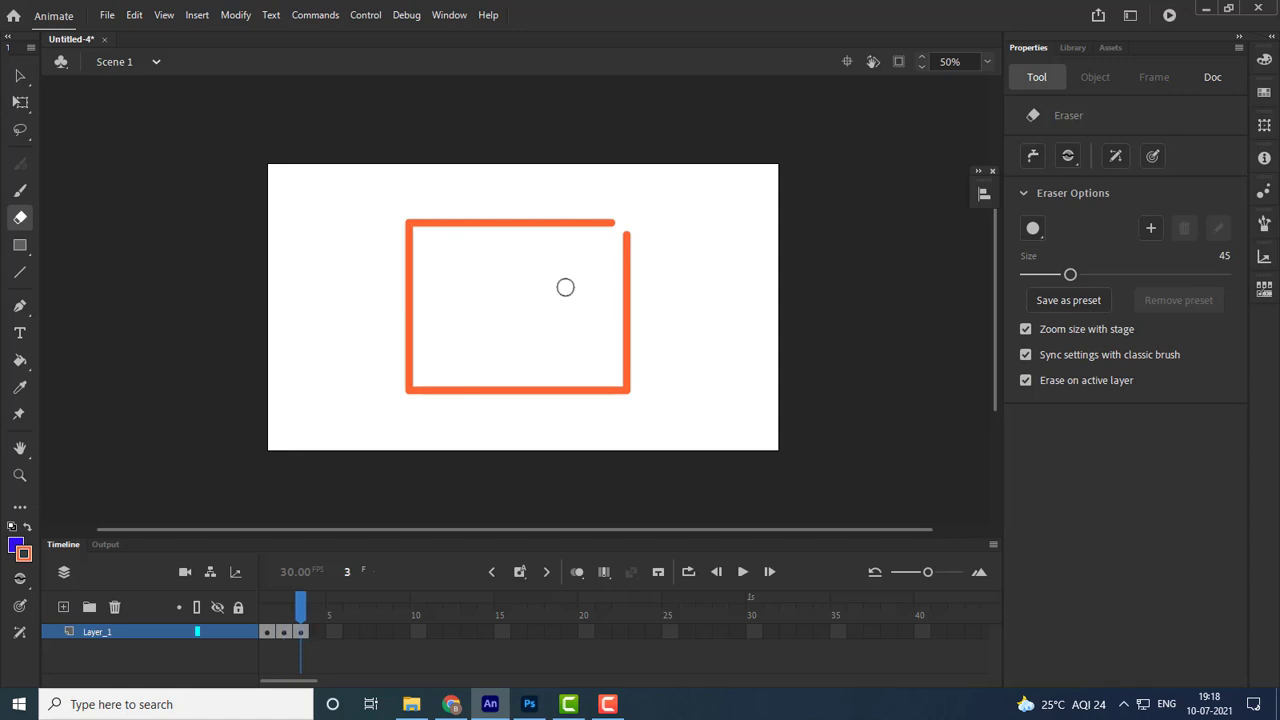
drag(614, 220, 608, 220)
key(F6)
key(F6)
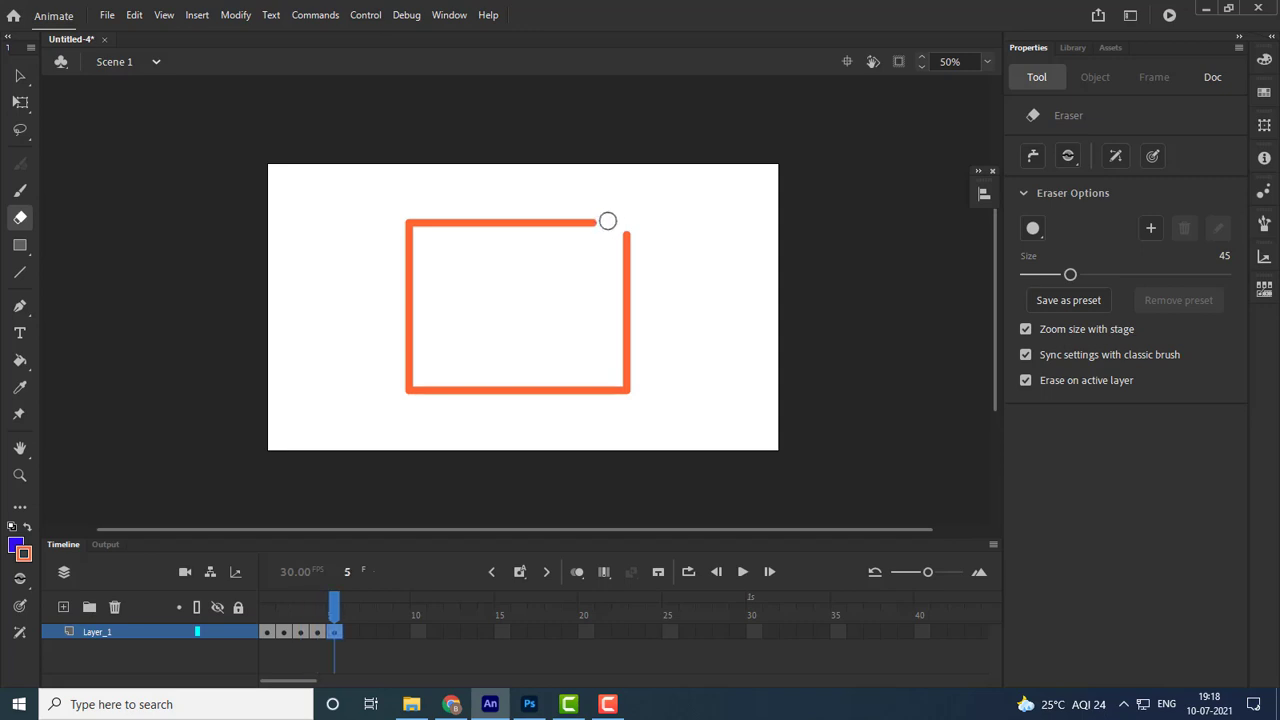
drag(608, 220, 600, 221)
key(F6)
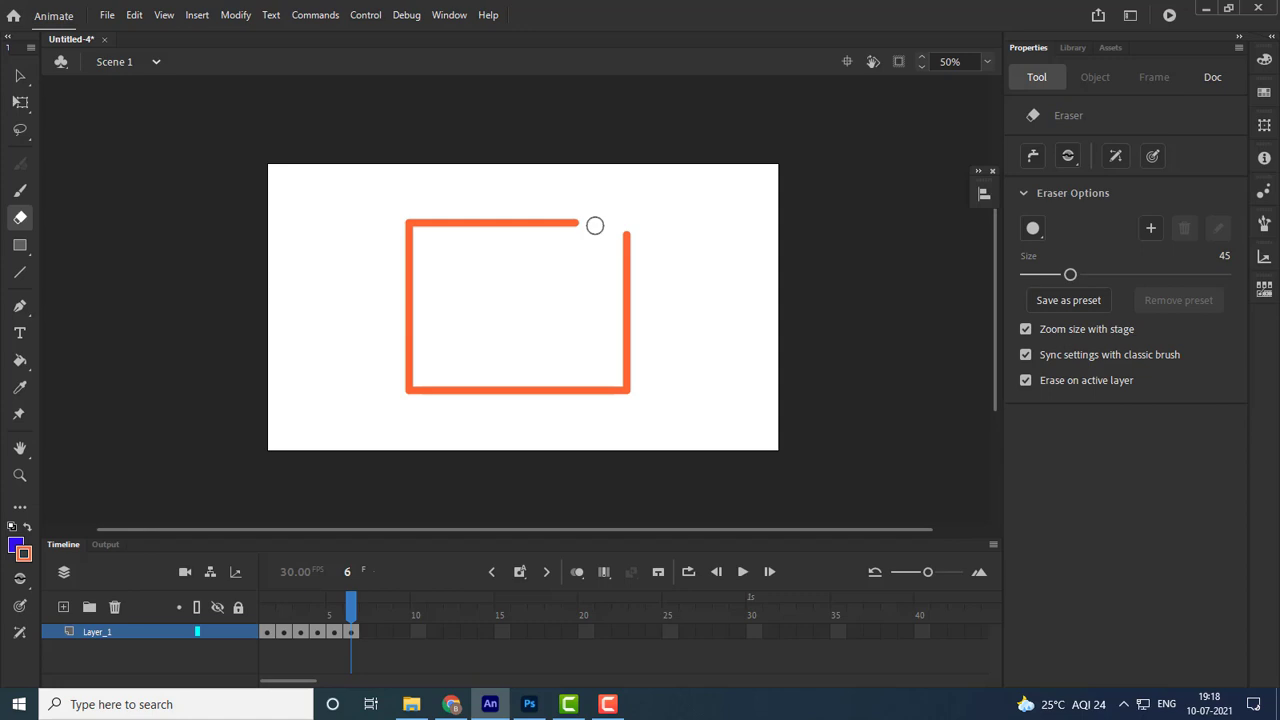
key(F6)
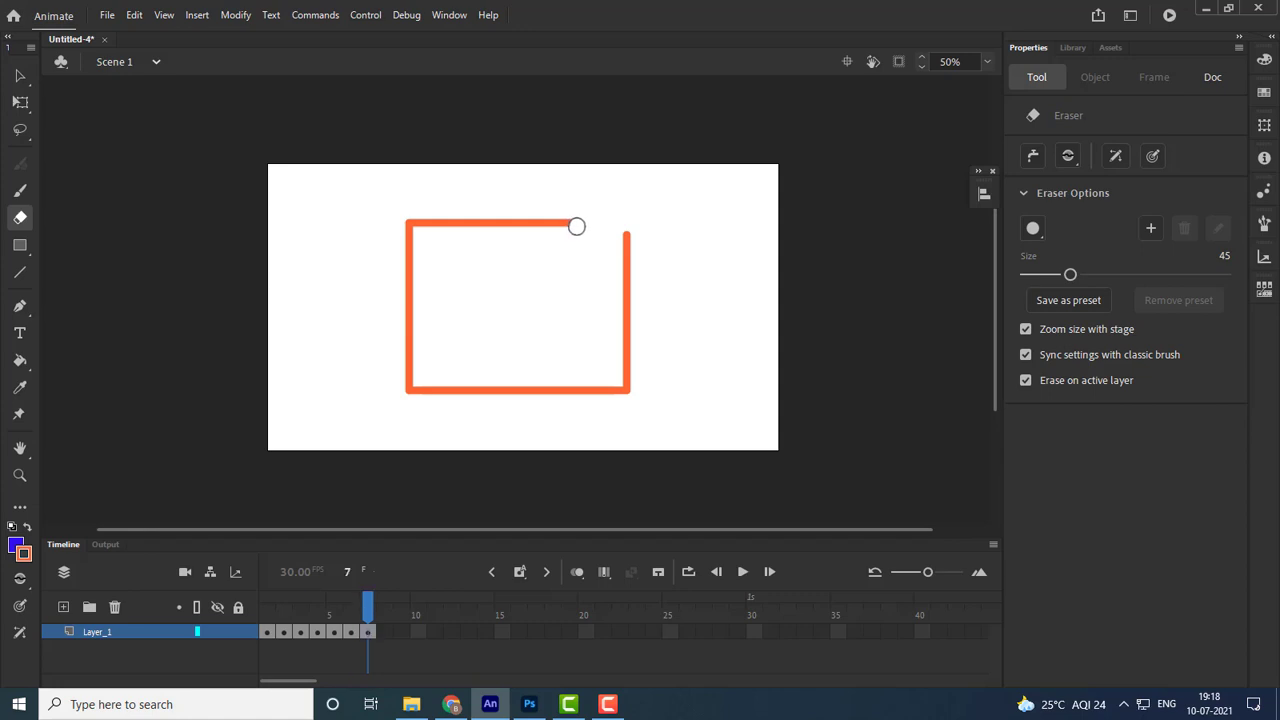
Continue with keyframes at frames 8 to 12, erasing the top edge in small increments to just past its middle.
drag(576, 226, 506, 226)
key(F6)
key(F6)
key(F6)
key(F6)
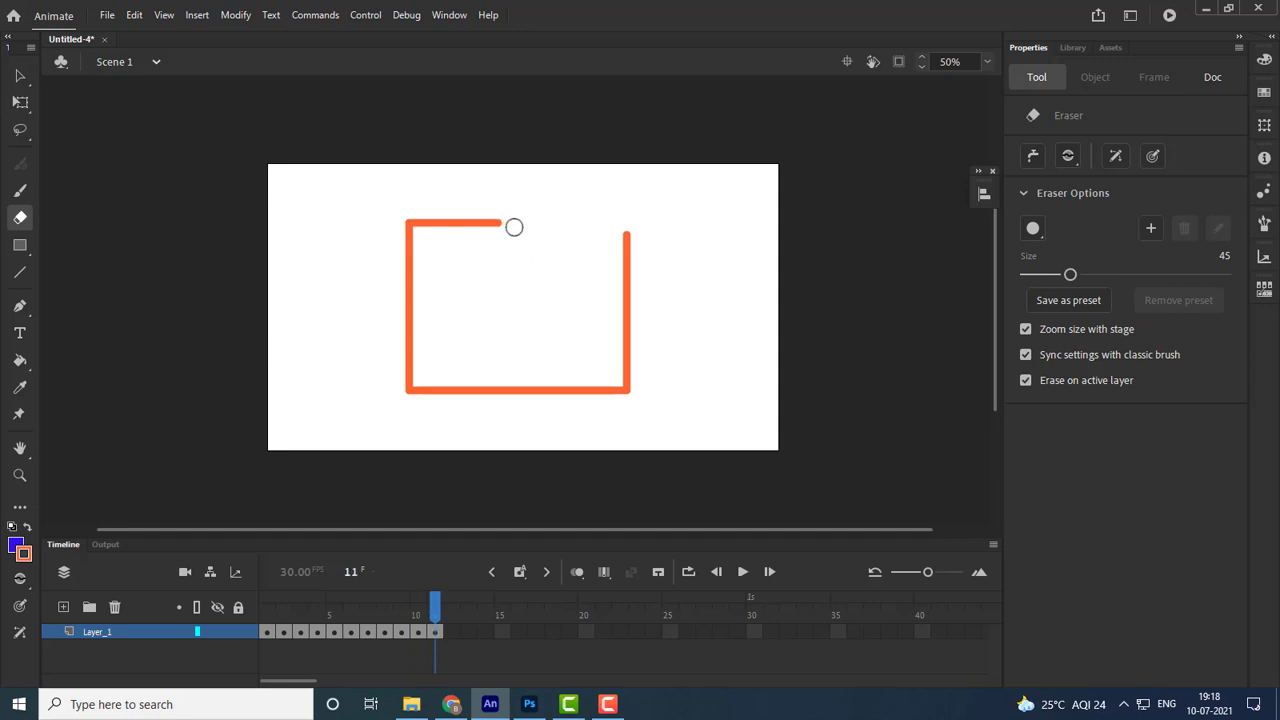
key(F6)
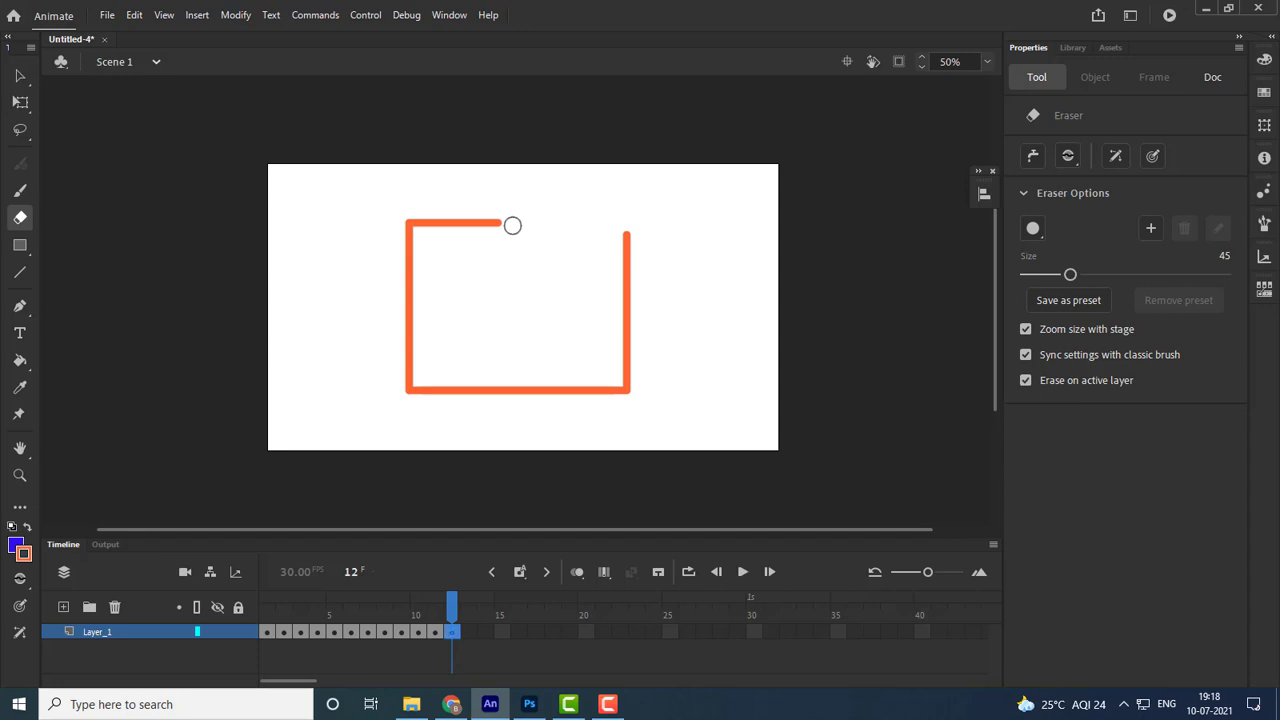
Keep adding one keyframe per erasure, removing the rest of the top edge, the left edge and the start of the bottom edge.
mouse_move(511, 223)
mouse_down()
mouse_move(478, 223)
mouse_move(495, 249)
mouse_move(491, 224)
mouse_move(414, 215)
mouse_move(408, 298)
mouse_move(429, 280)
mouse_move(410, 299)
mouse_move(431, 389)
mouse_up()
key(F6)
key(F6)
key(F6)
key(F6)
key(F6)
key(F6)
key(F6)
key(F6)
key(F6)
key(F6)
key(F6)
key(F6)
key(F6)
key(F6)
key(F6)
key(F6)
key(F6)
key(F6)
Add keyframes up to frame 47, erasing the remaining bottom edge and the right edge upward until none of the rectangle is left.
mouse_move(449, 389)
mouse_down()
mouse_move(628, 398)
mouse_move(626, 237)
mouse_up()
key(F6)
key(F6)
key(F6)
key(F6)
key(F6)
key(F6)
key(F6)
key(F6)
key(F6)
key(F6)
key(F6)
key(F6)
key(F6)
key(F6)
key(F6)
key(F6)
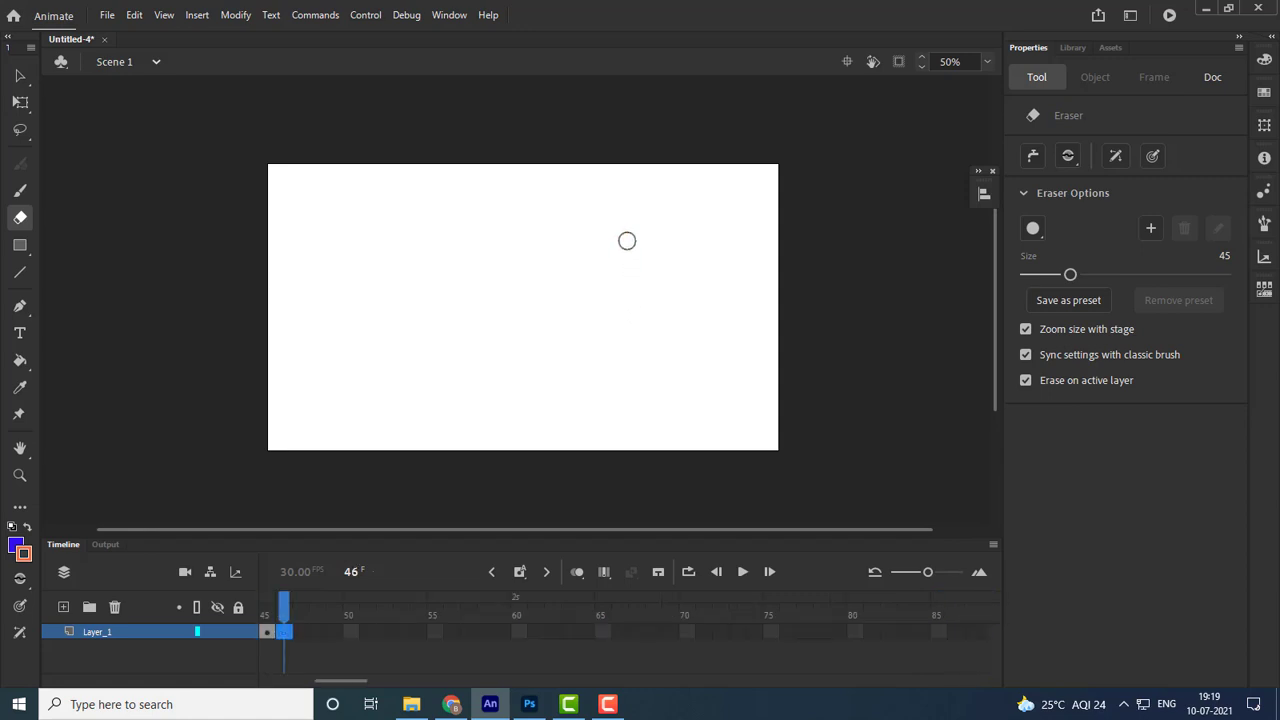
key(F6)
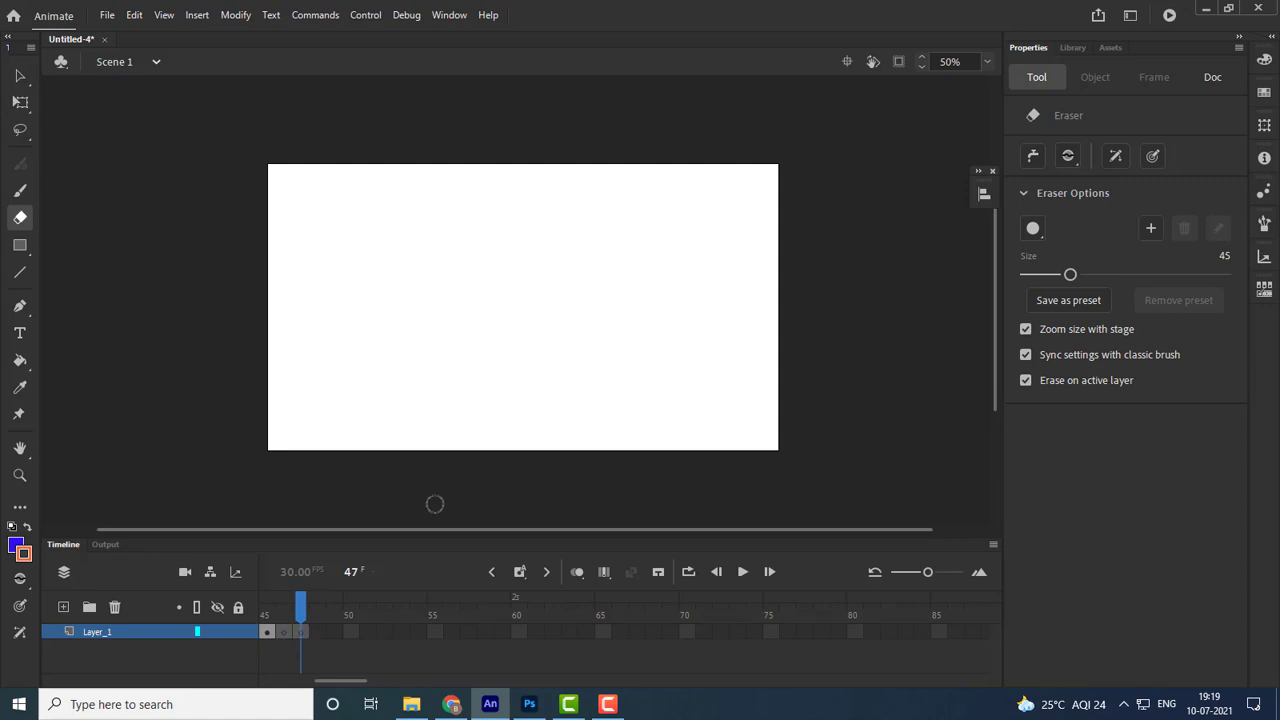
Hold the last visible remnant of the rectangle by extending the keyframe at frame 45 with seven extra frames, through frame 52.
mouse_move(301, 606)
mouse_down()
mouse_move(250, 609)
mouse_move(669, 605)
mouse_move(975, 632)
mouse_move(270, 622)
mouse_move(686, 642)
mouse_move(667, 639)
mouse_up()
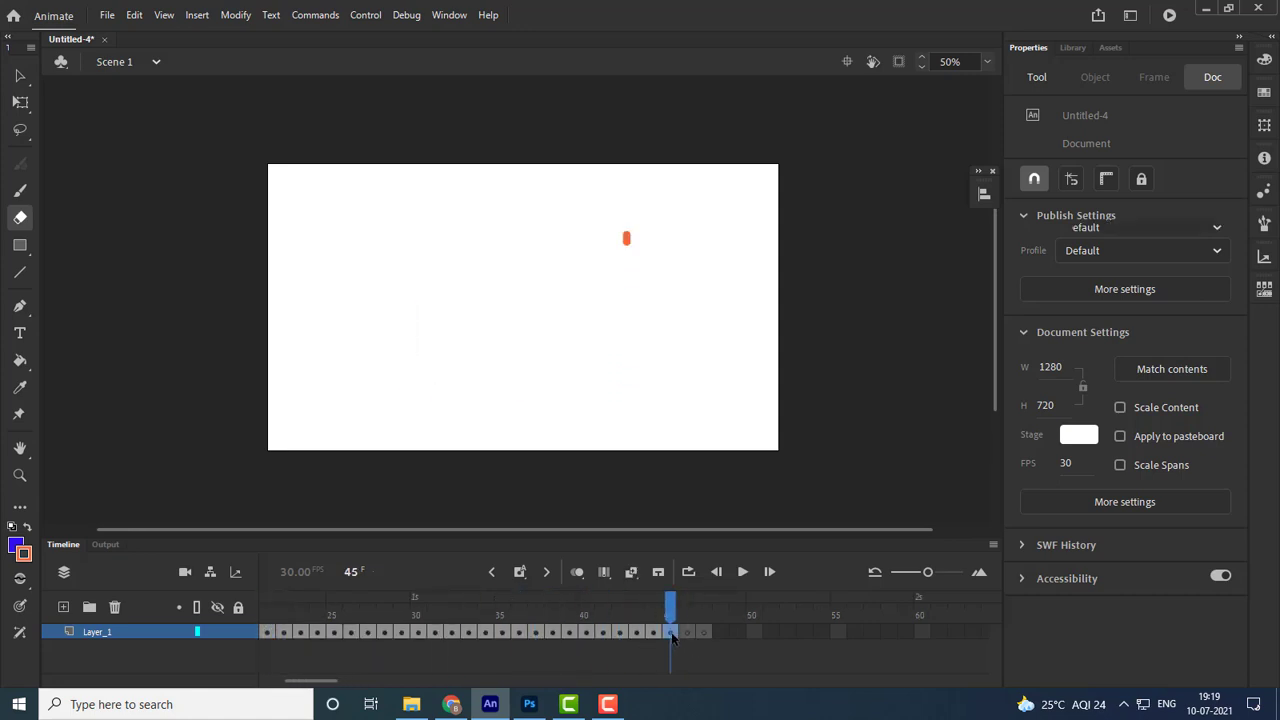
click(671, 636)
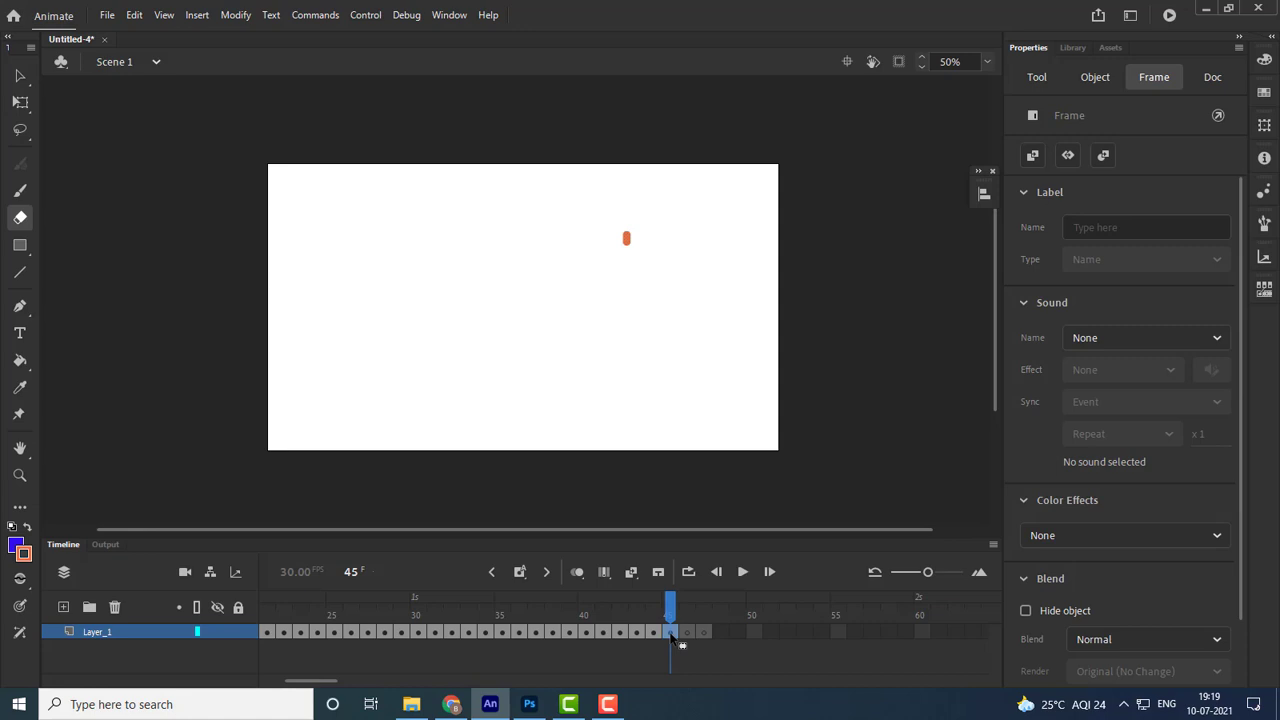
key(F5)
key(F5)
key(F5)
key(F5)
key(F5)
key(F5)
key(F5)
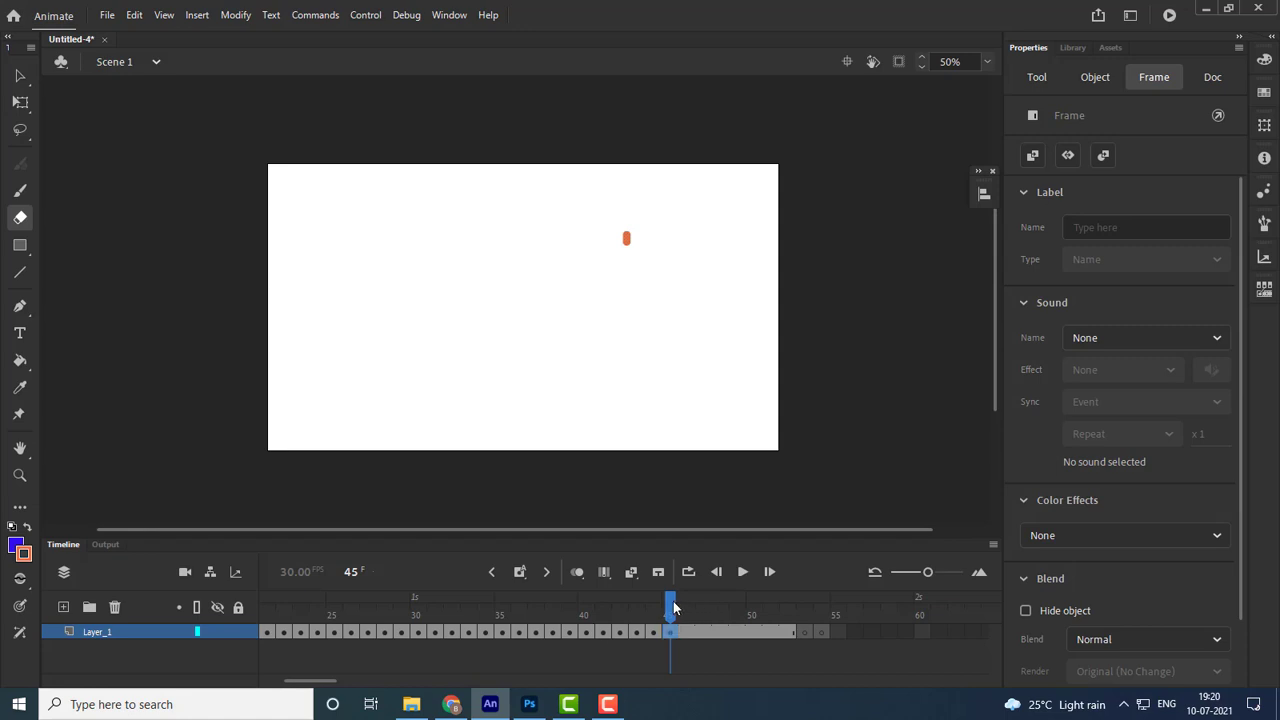
Play the erasing animation on the timeline from frame 26, test the movie in the preview window and close it.
drag(672, 602, 351, 610)
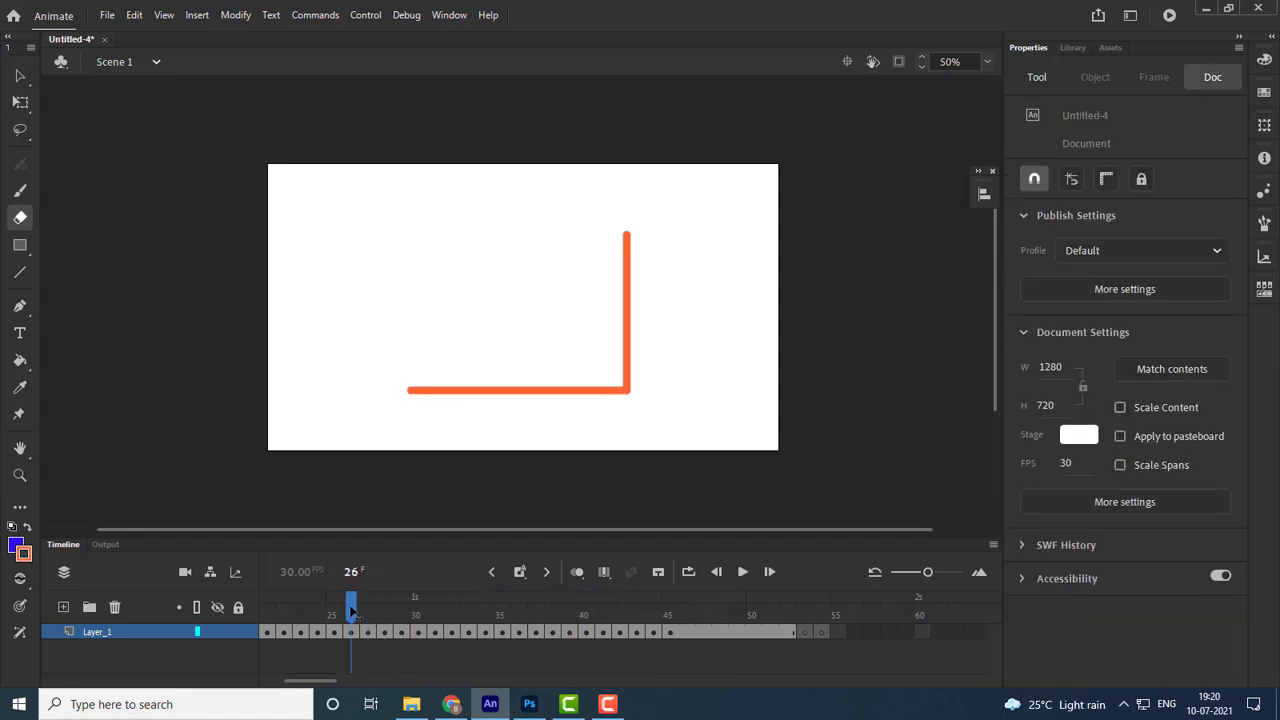
key(Return)
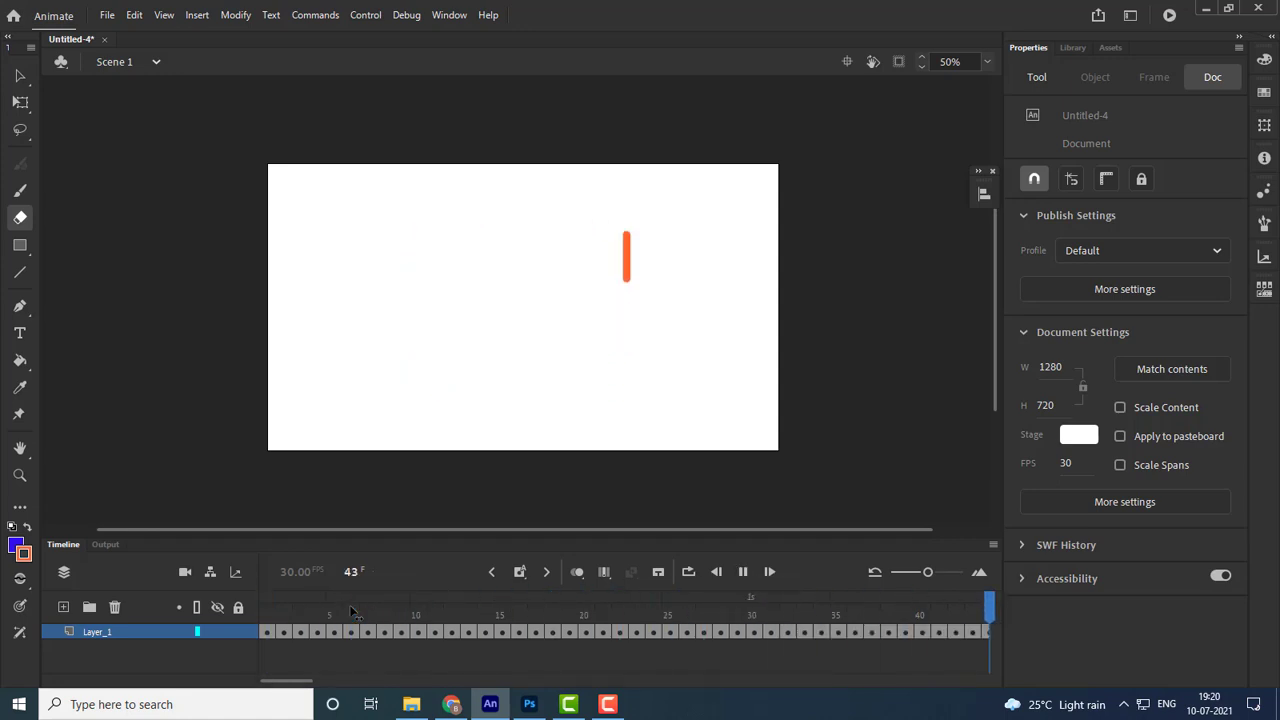
key(Return)
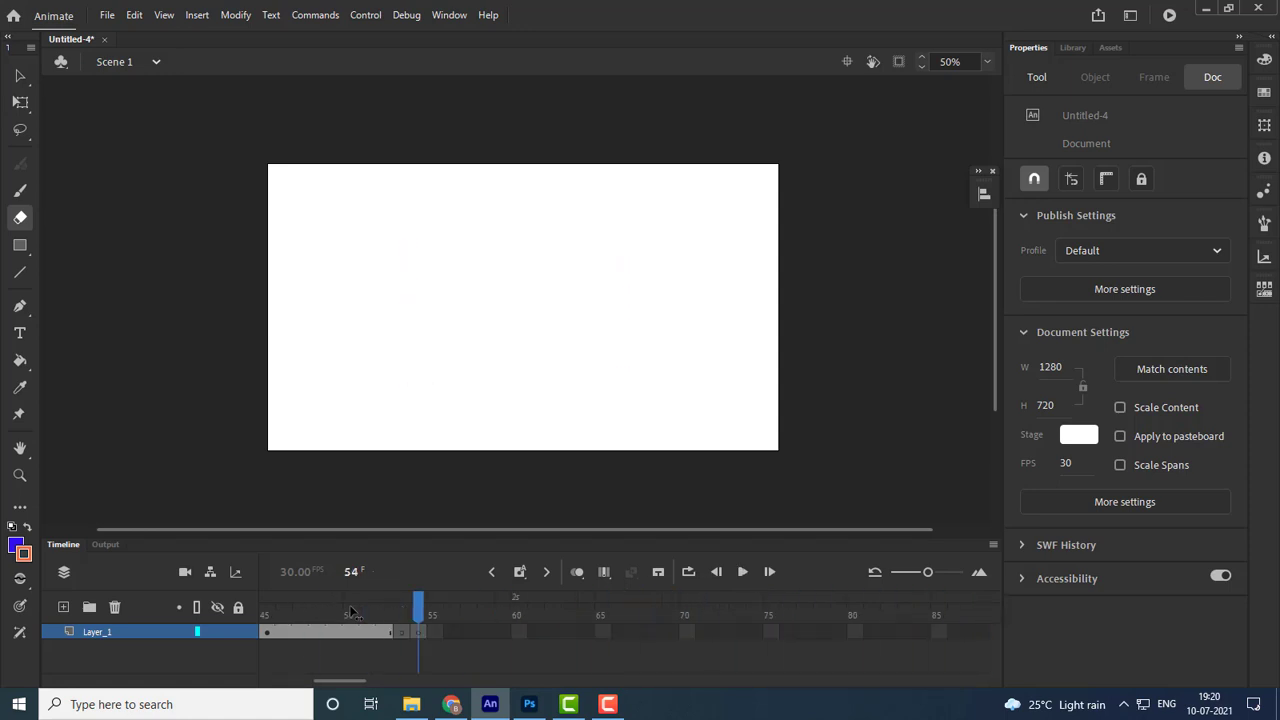
key(ctrl+Return)
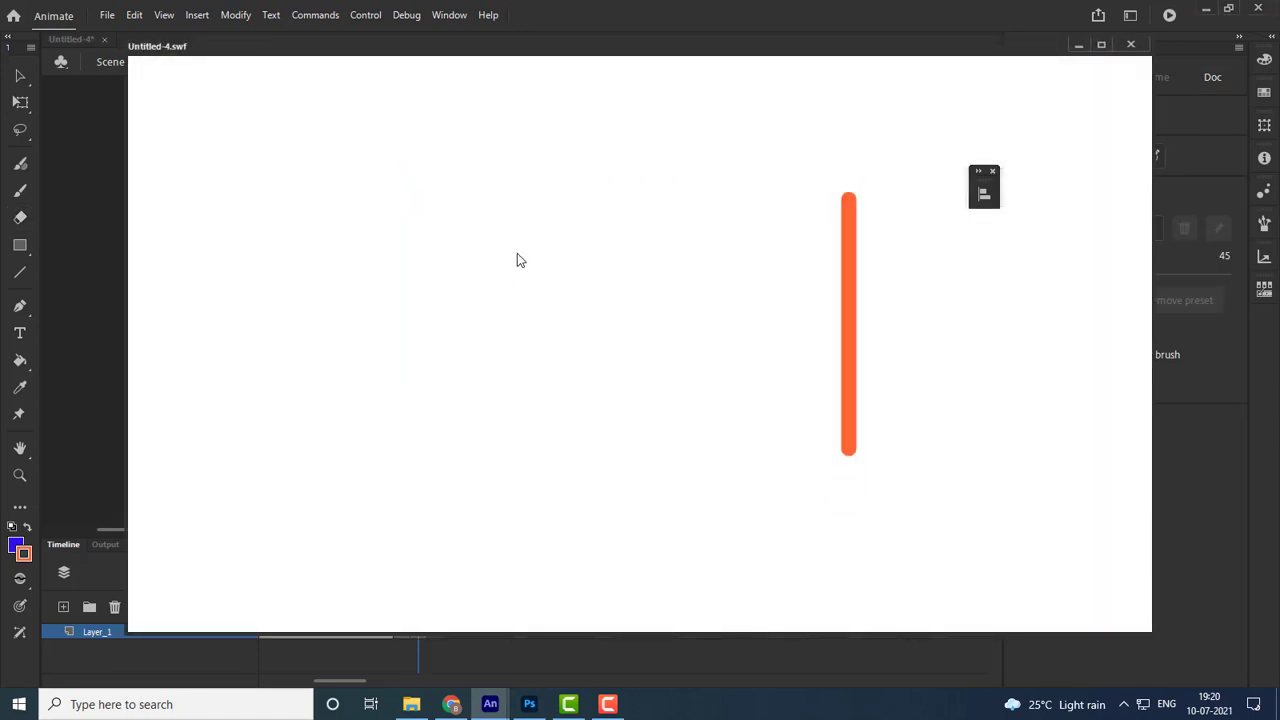
click(1131, 45)
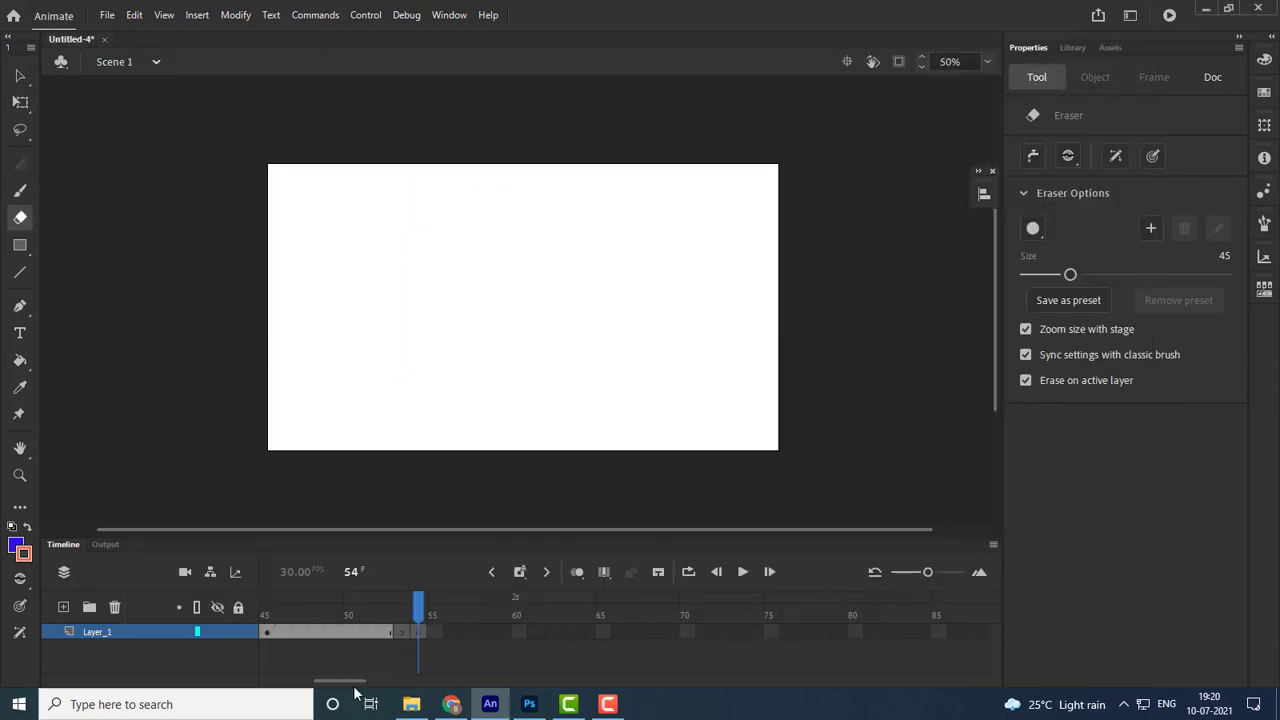
Reverse the order of frames 1 to 52 on Layer_1, test the movie to check the rectangle's drawing sequence, and close the preview.
drag(354, 688, 275, 690)
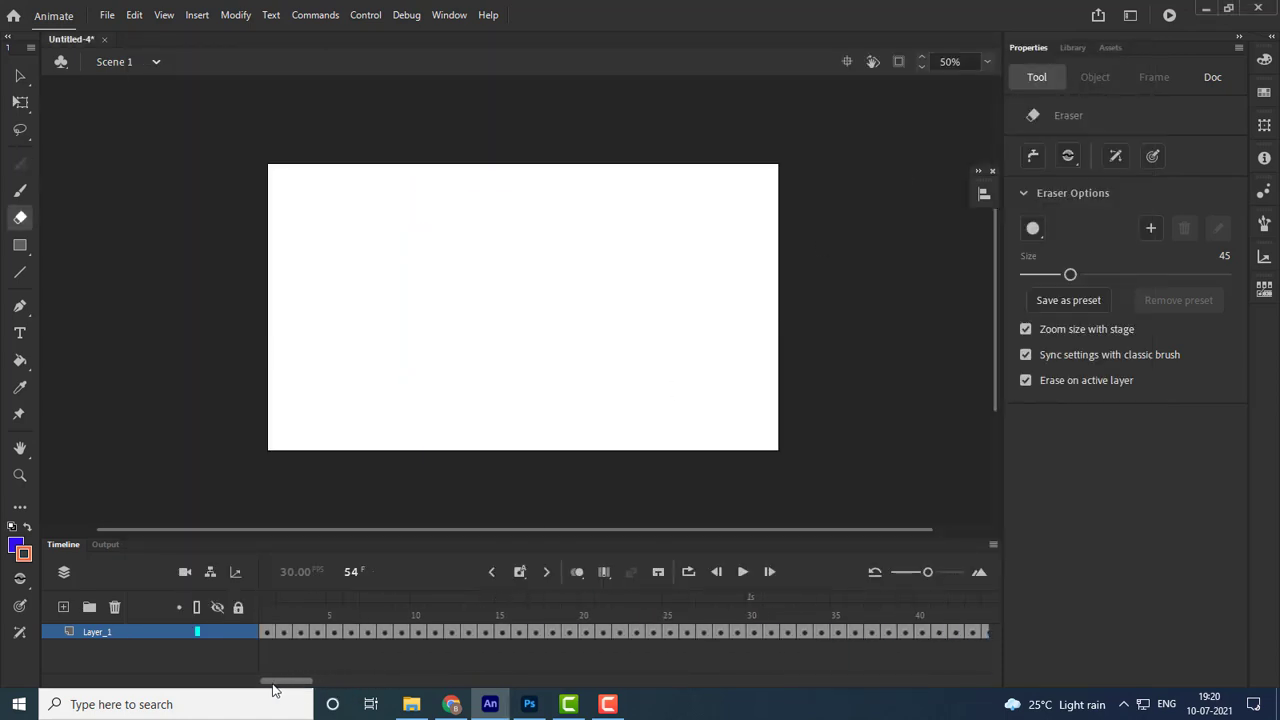
click(267, 633)
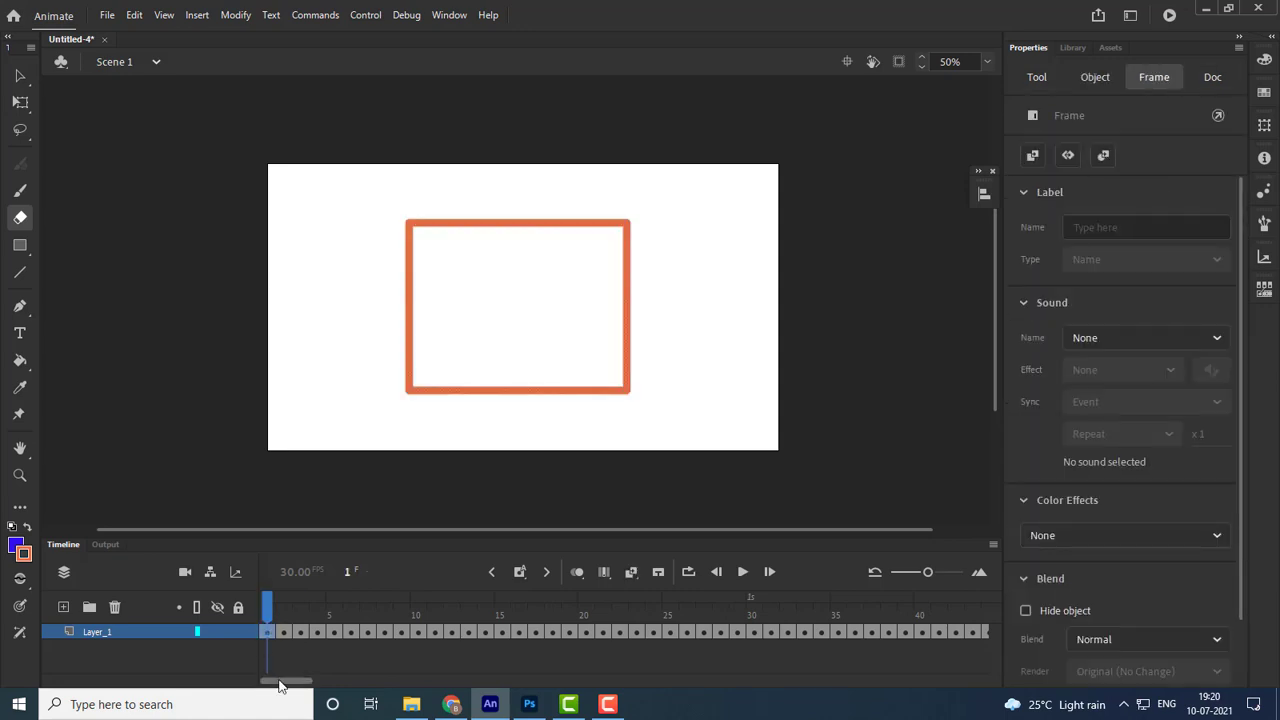
mouse_move(286, 681)
mouse_down()
mouse_move(342, 686)
mouse_move(281, 686)
mouse_up()
click(385, 633)
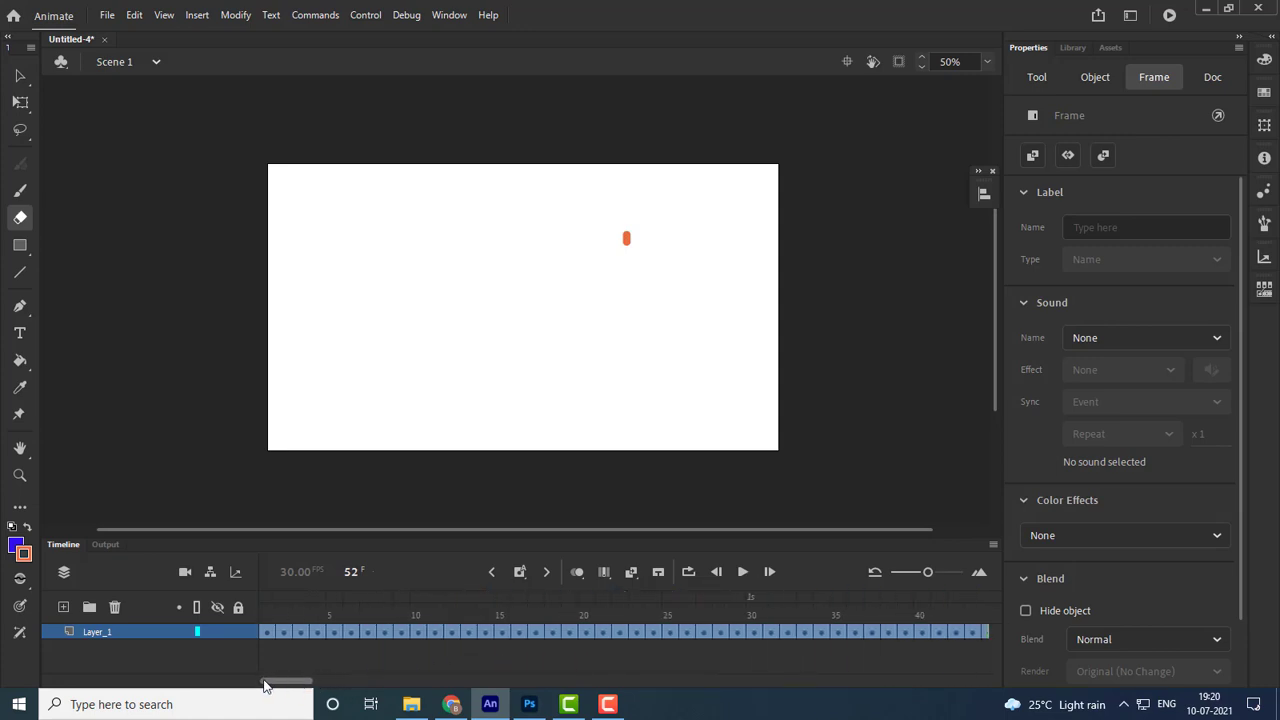
right_click(360, 636)
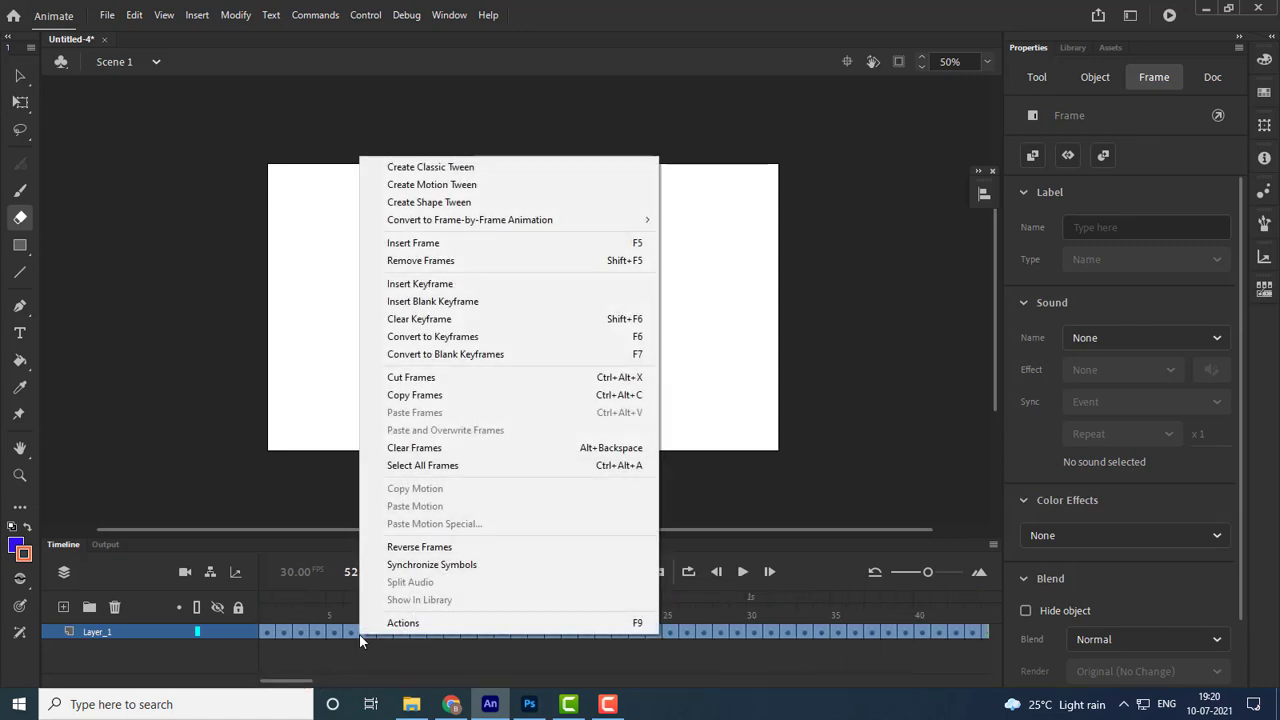
click(436, 549)
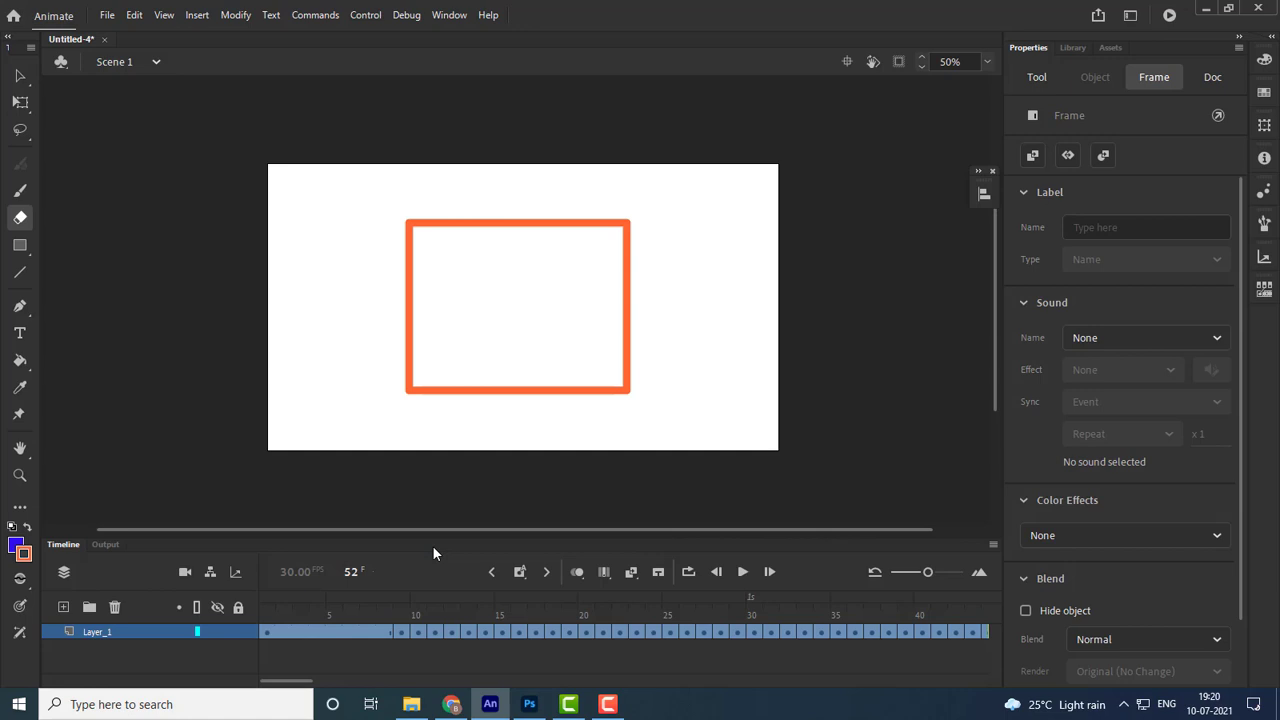
key(ctrl+Return)
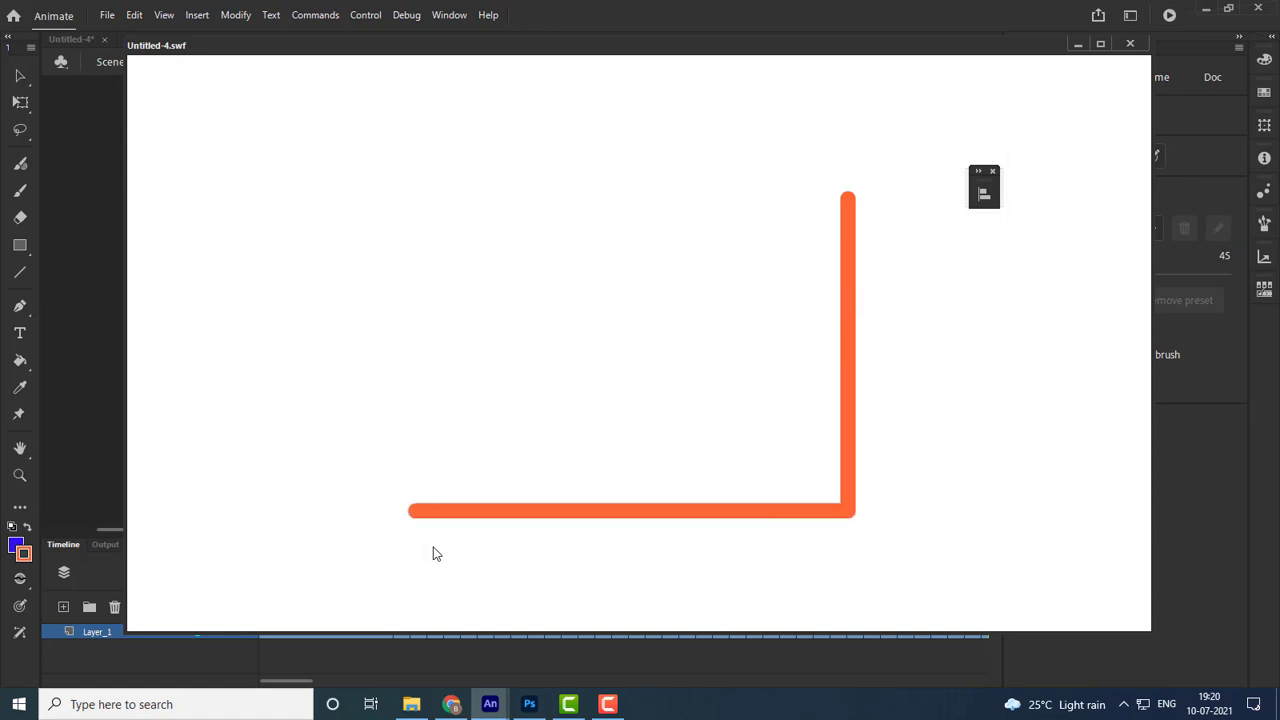
key(ctrl+w)
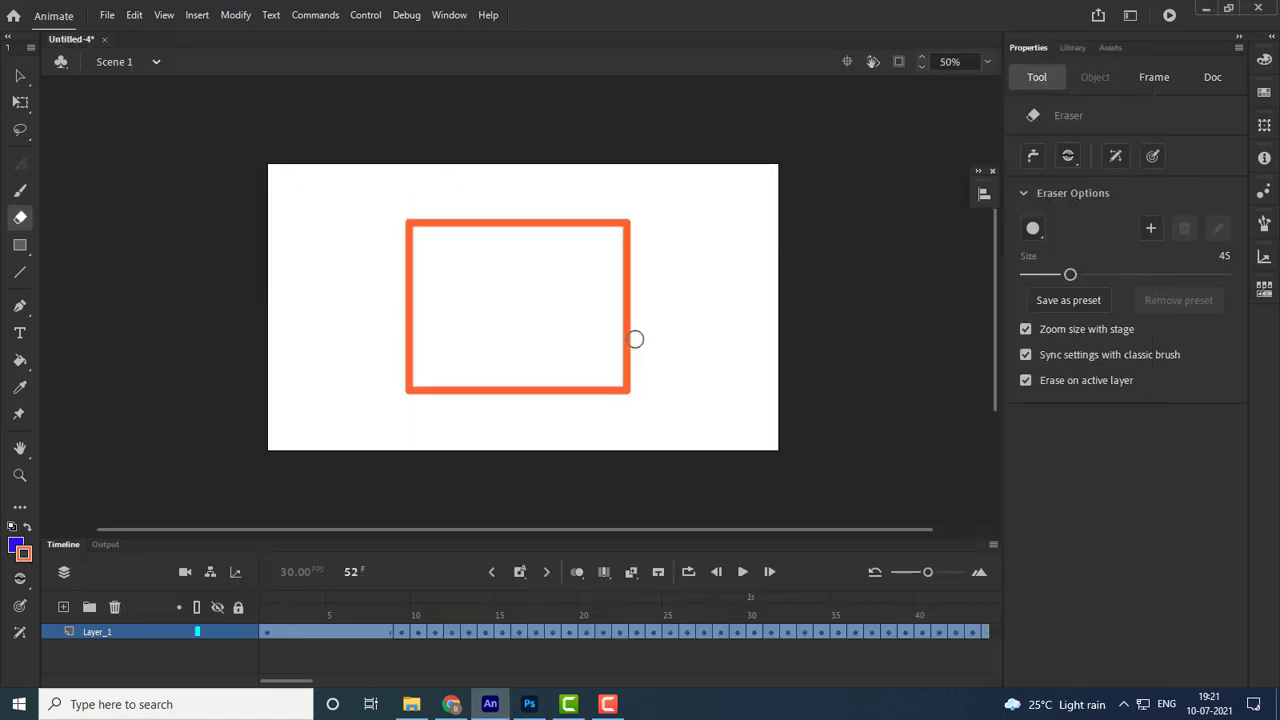